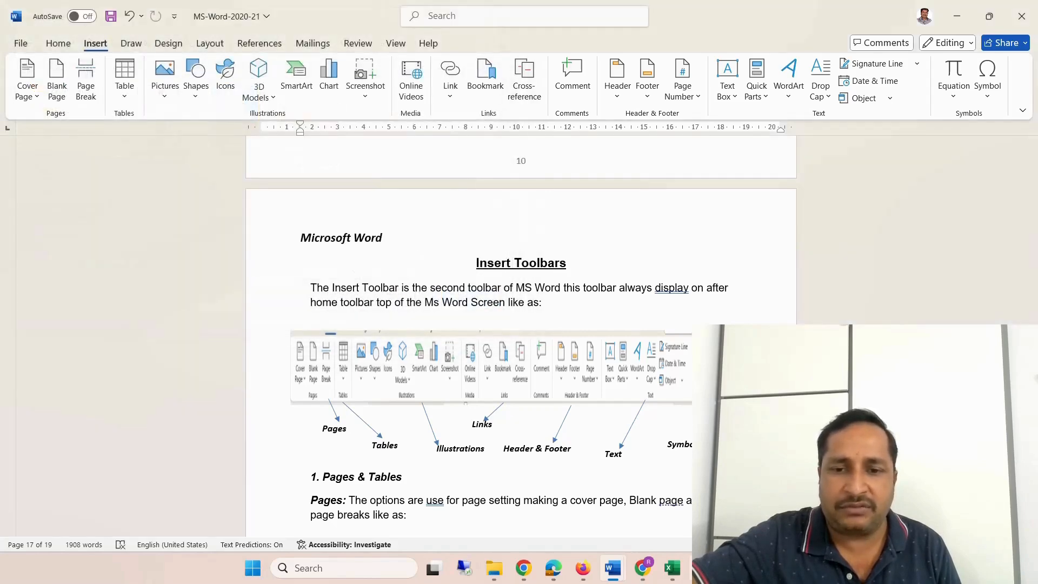
# - Switch to Document2 and delete the portrait picture below the paragraph
pyautogui.click(622, 563)
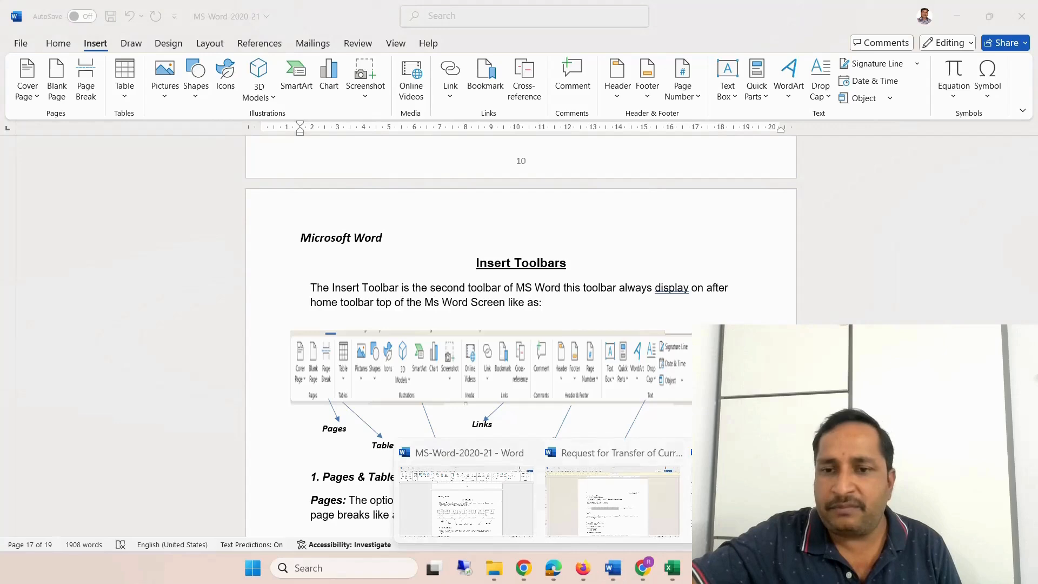
pyautogui.click(758, 501)
pyautogui.scroll(3, 521, 335)
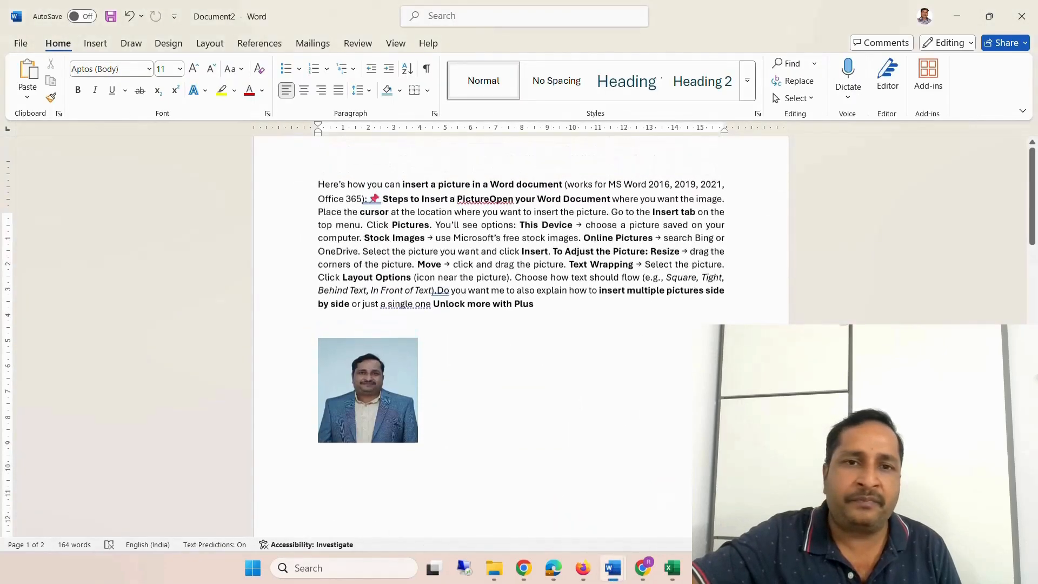
pyautogui.click(386, 423)
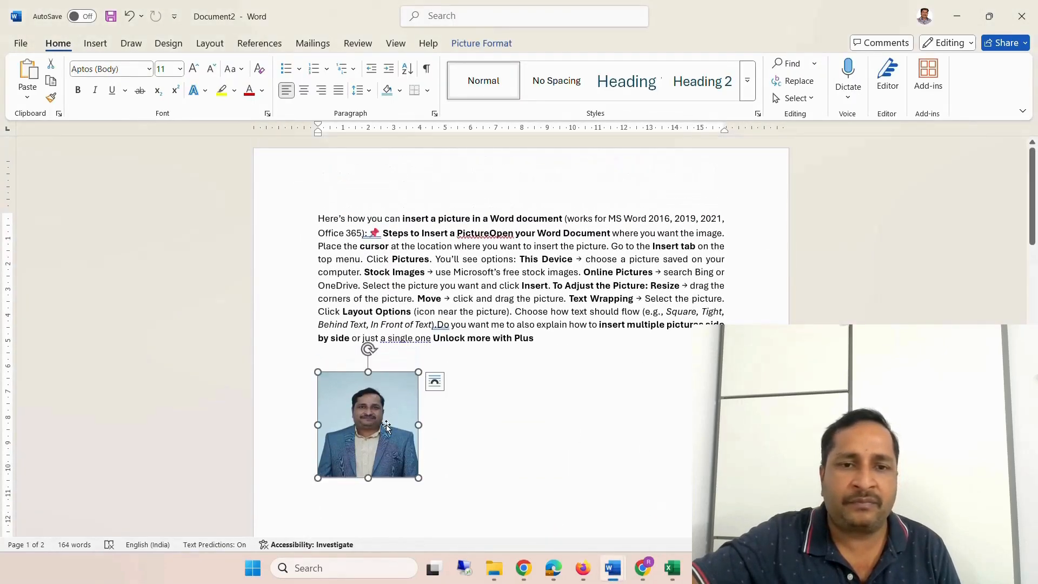
pyautogui.press('Delete')
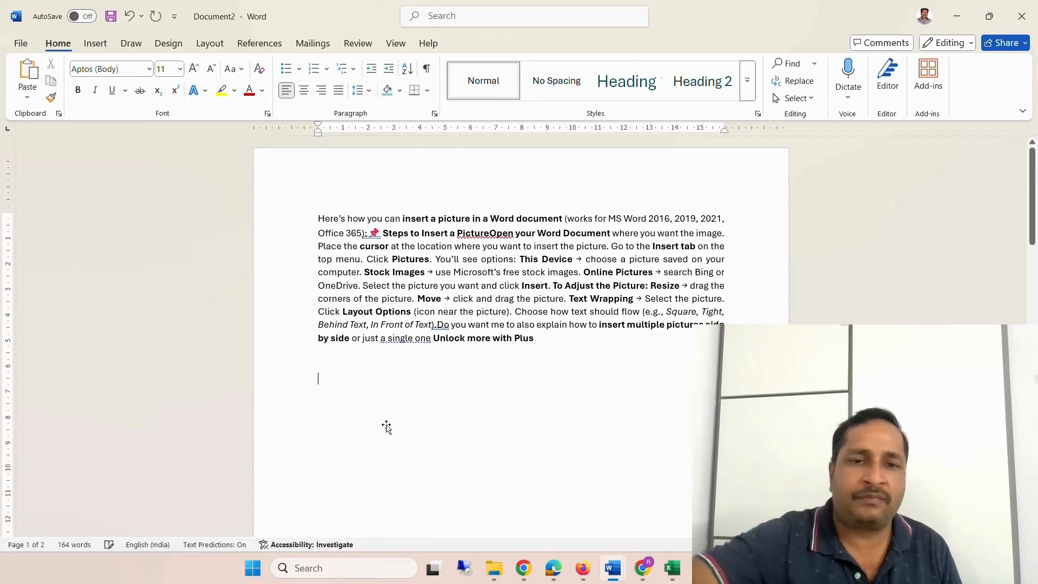
pyautogui.click(103, 46)
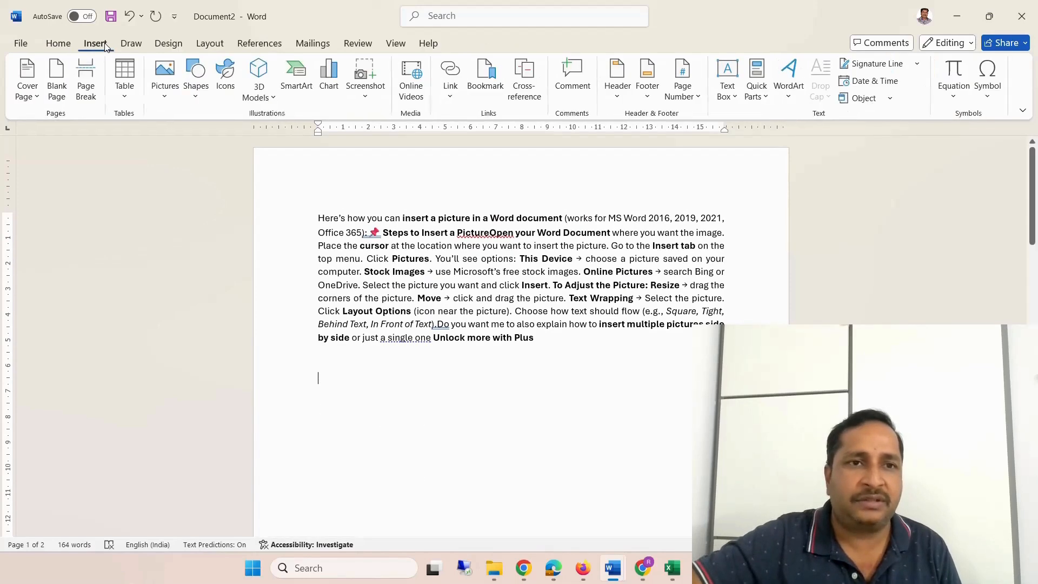
pyautogui.click(167, 100)
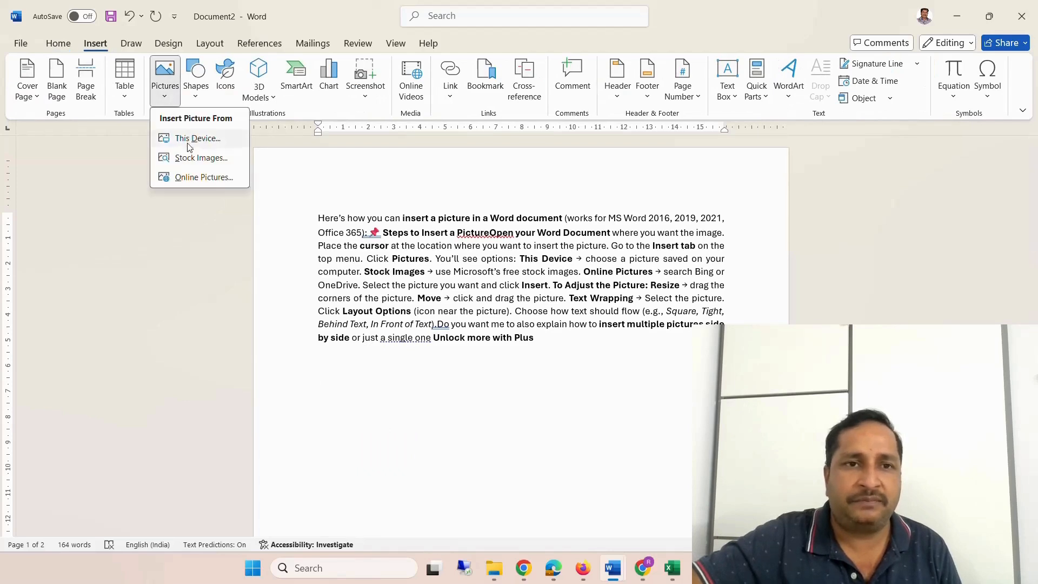
pyautogui.click(205, 142)
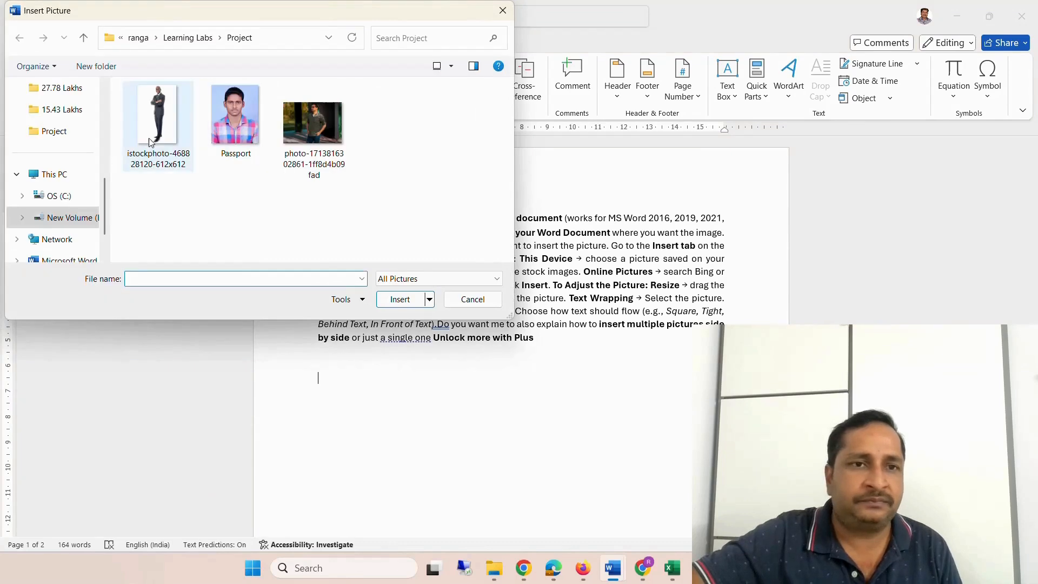
pyautogui.click(166, 123)
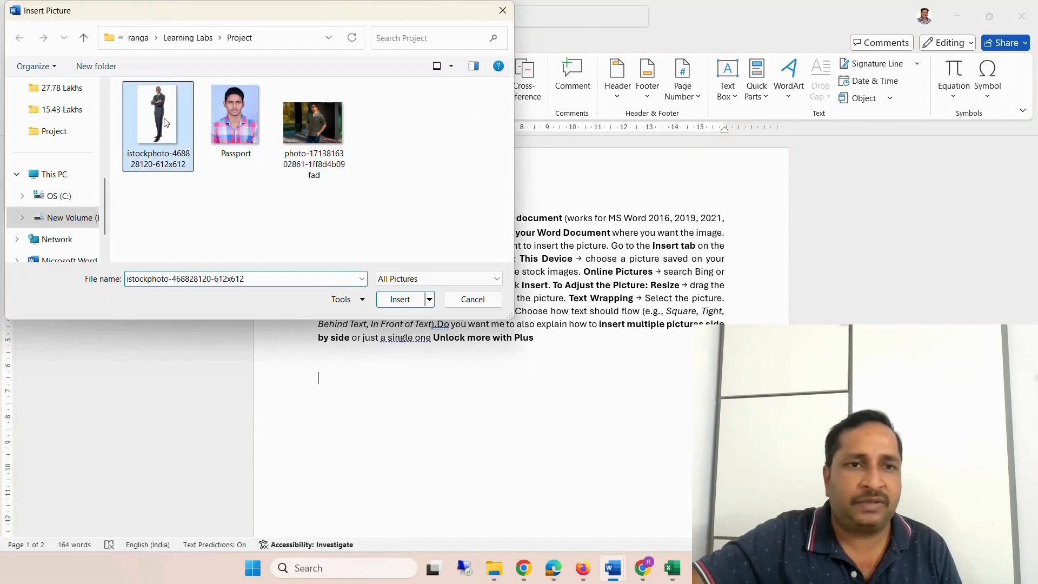
pyautogui.click(400, 299)
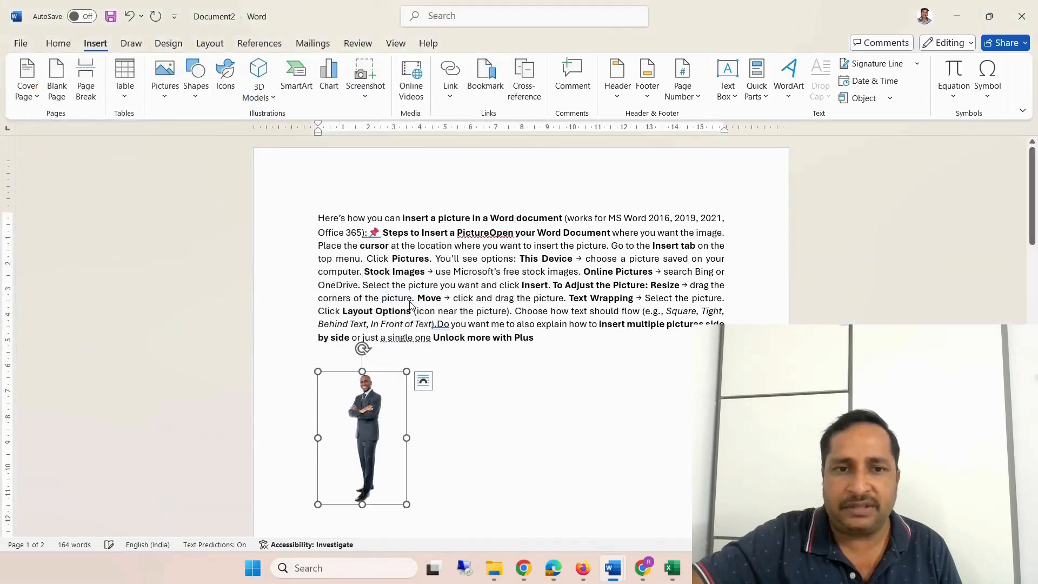
# - Enlarge the inserted picture proportionally to about 7.54 cm high by 5.02 cm wide
pyautogui.scroll(-3, 406, 341)
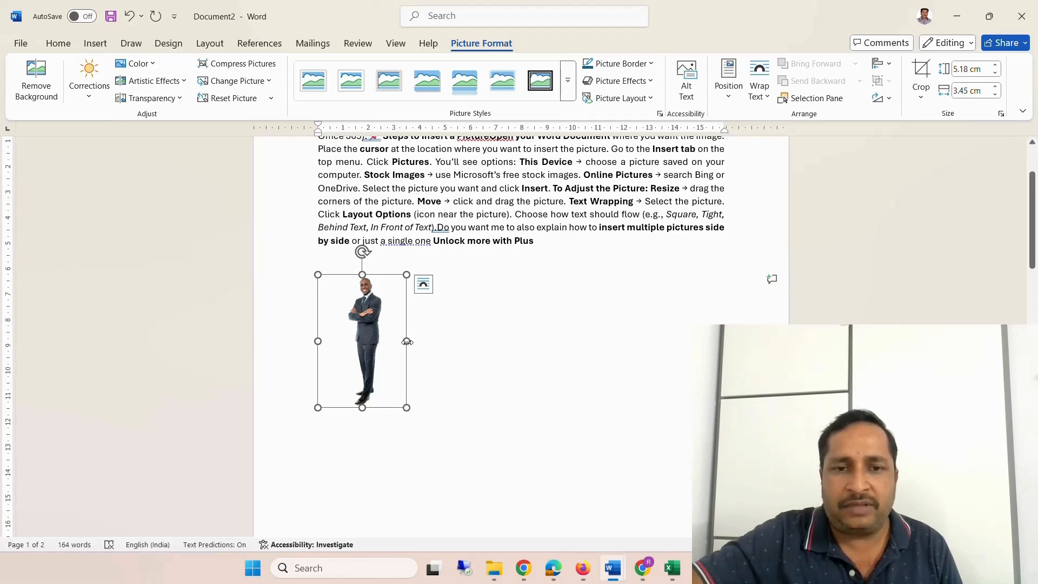
pyautogui.moveTo(407, 341)
pyautogui.mouseDown()
pyautogui.moveTo(493, 341)
pyautogui.moveTo(423, 341)
pyautogui.mouseUp()
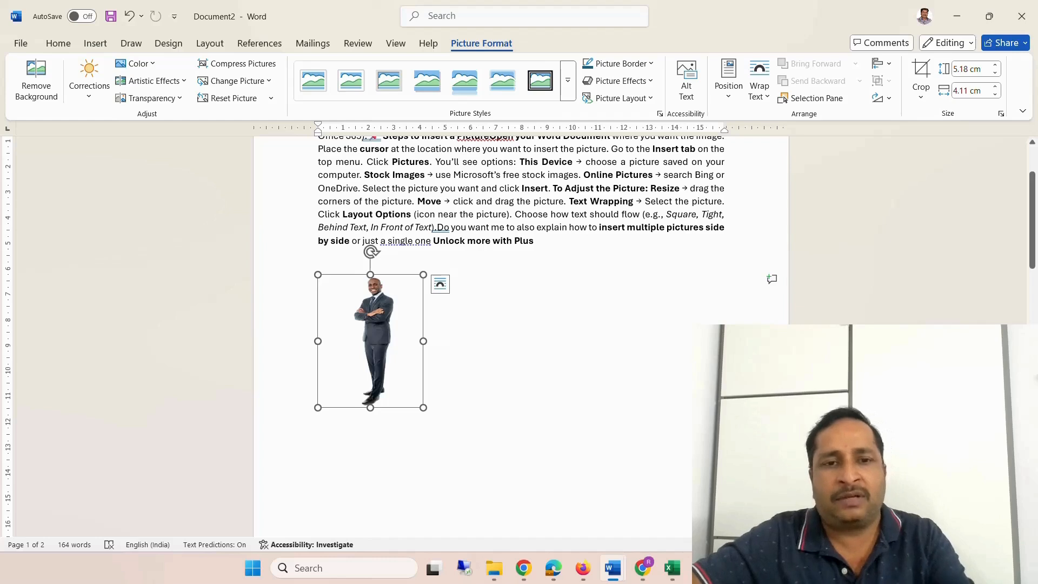
pyautogui.moveTo(423, 407); pyautogui.dragTo(406, 407)
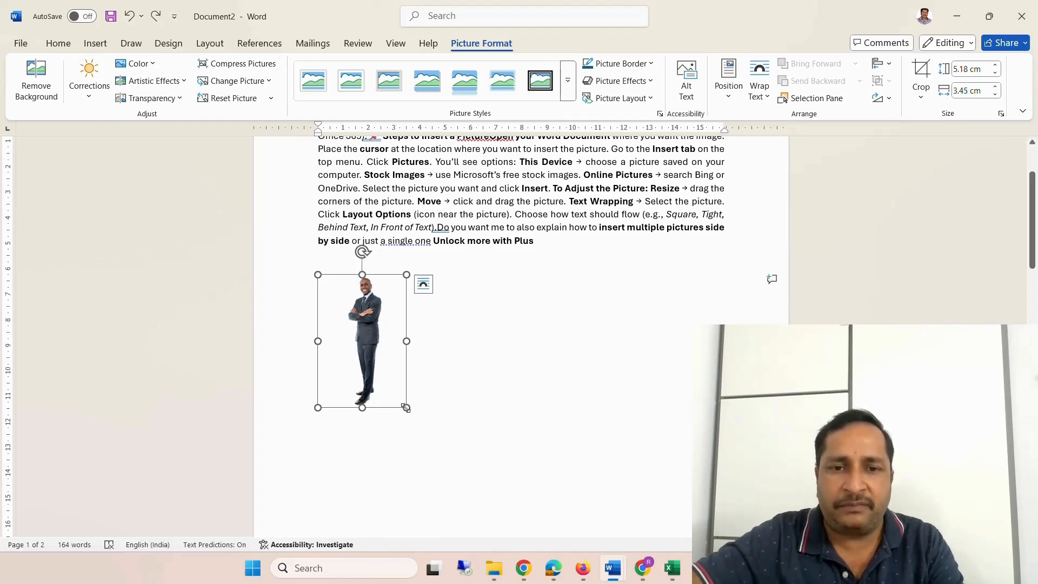
pyautogui.moveTo(407, 408); pyautogui.dragTo(447, 467)
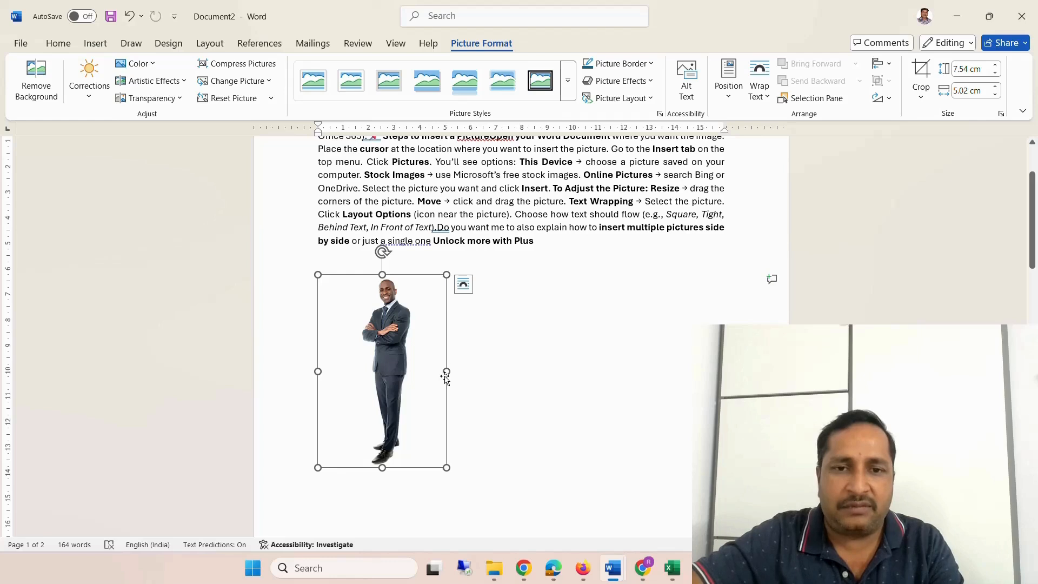
# - Stretch only the picture's width to about 13.04 cm and undo that change
pyautogui.moveTo(446, 372); pyautogui.dragTo(651, 371)
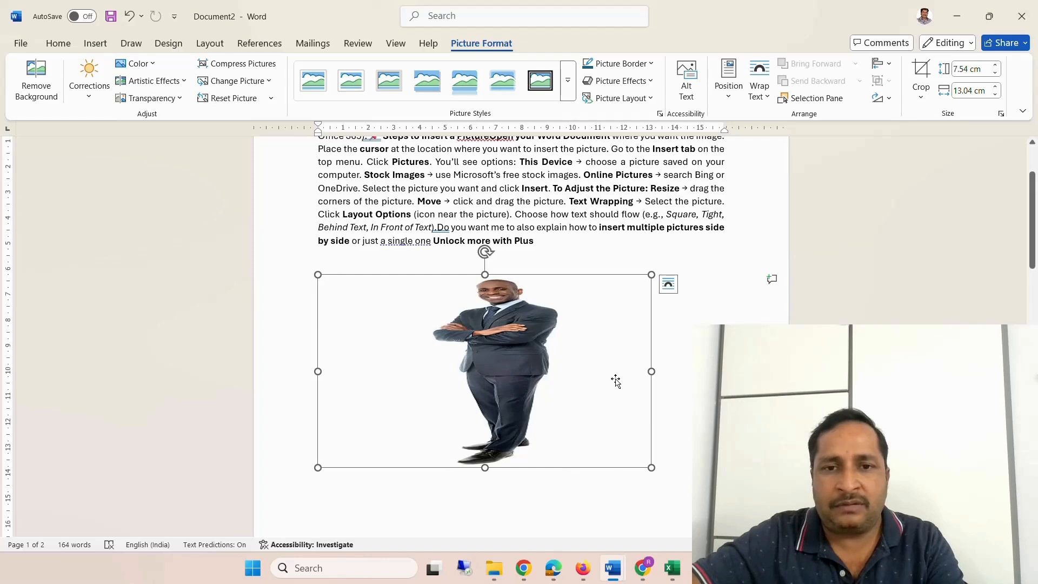
pyautogui.click(668, 283)
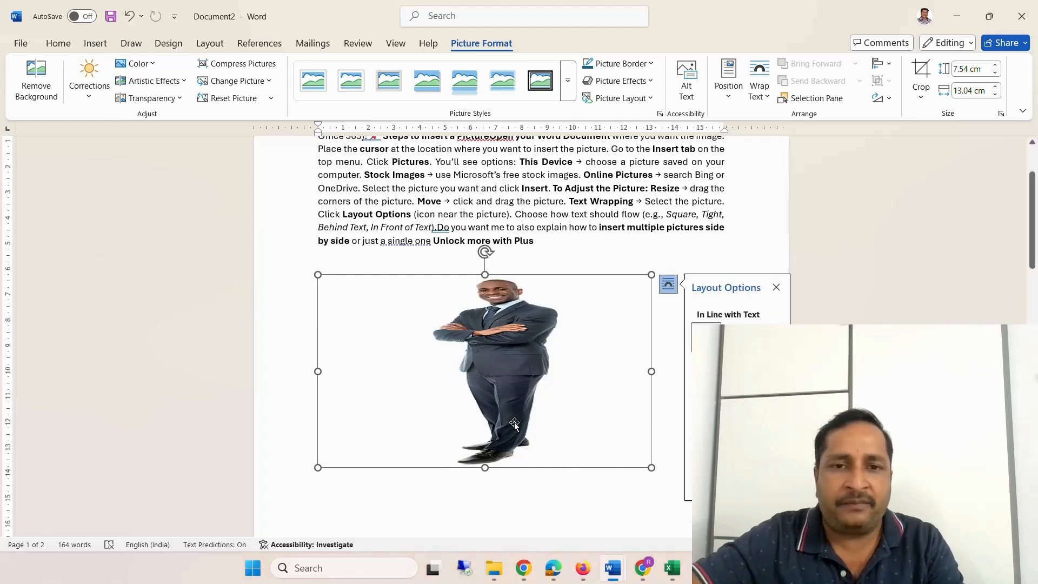
pyautogui.click(511, 511)
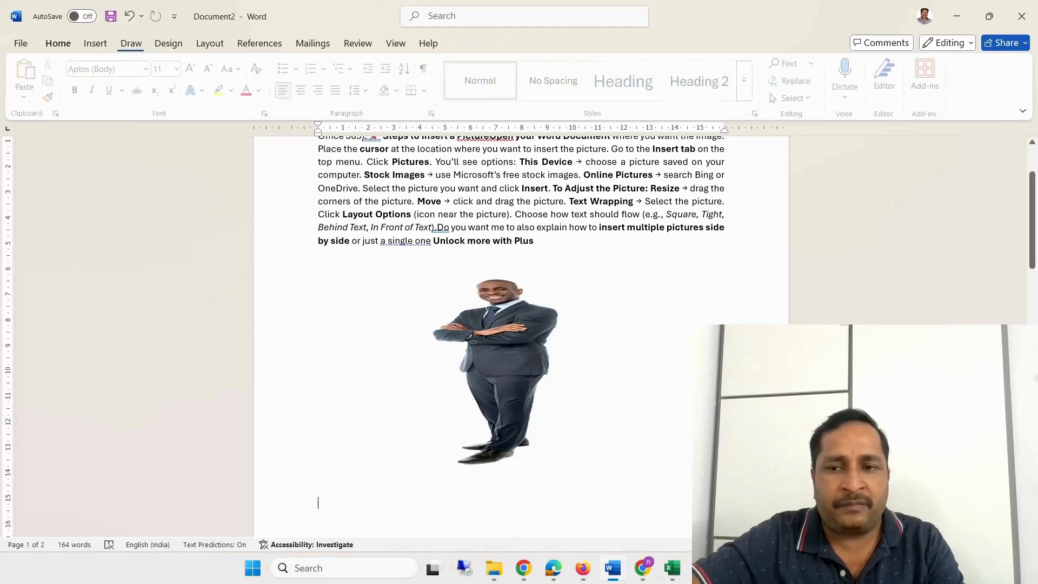
pyautogui.hotkey('ctrl', 'z')
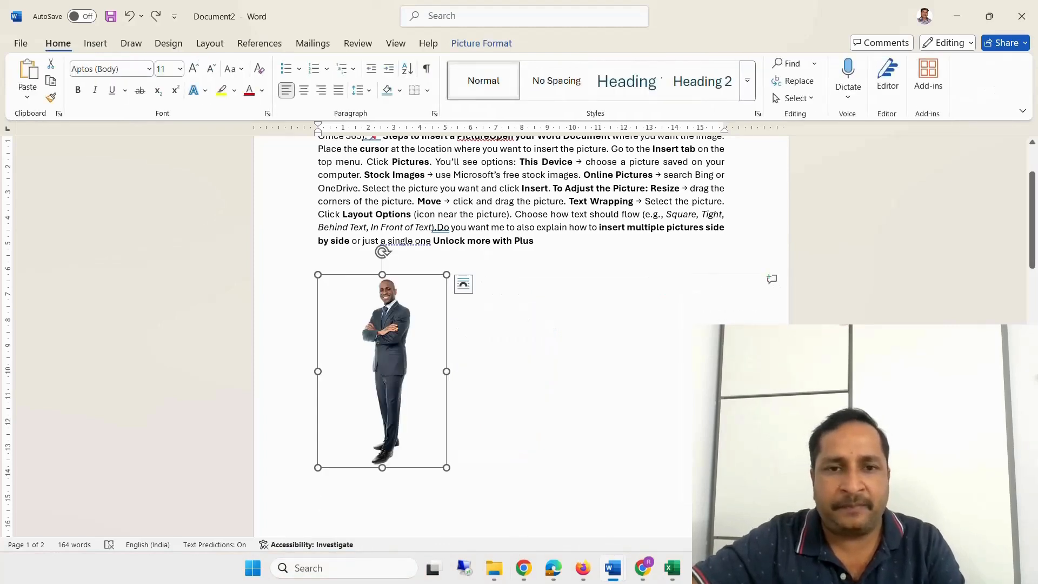
# - Try to move the inline picture to the blank area on the right side of the page
pyautogui.click(94, 43)
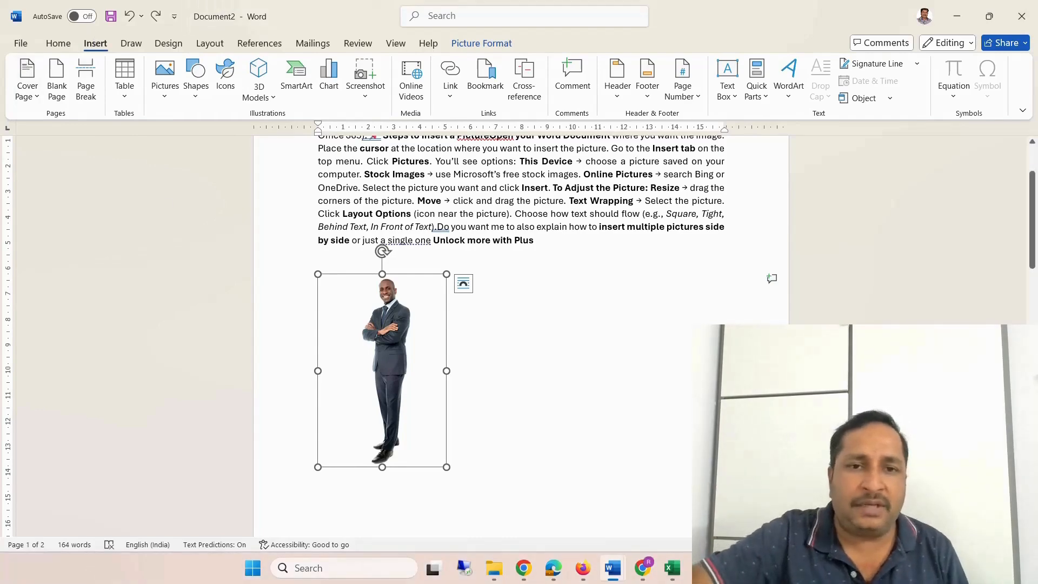
pyautogui.click(500, 374)
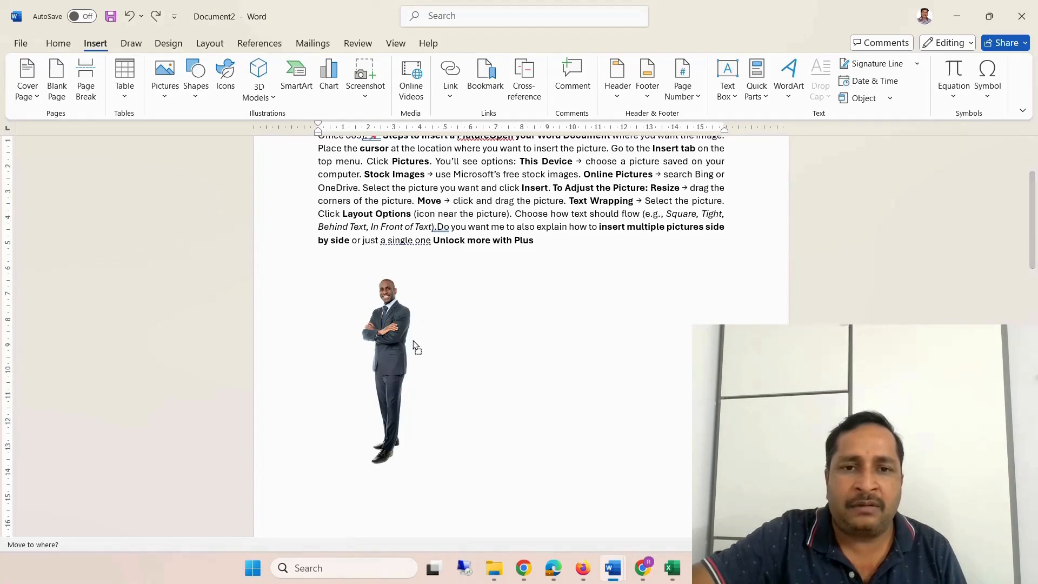
pyautogui.click(398, 366)
pyautogui.moveTo(398, 366); pyautogui.dragTo(573, 412)
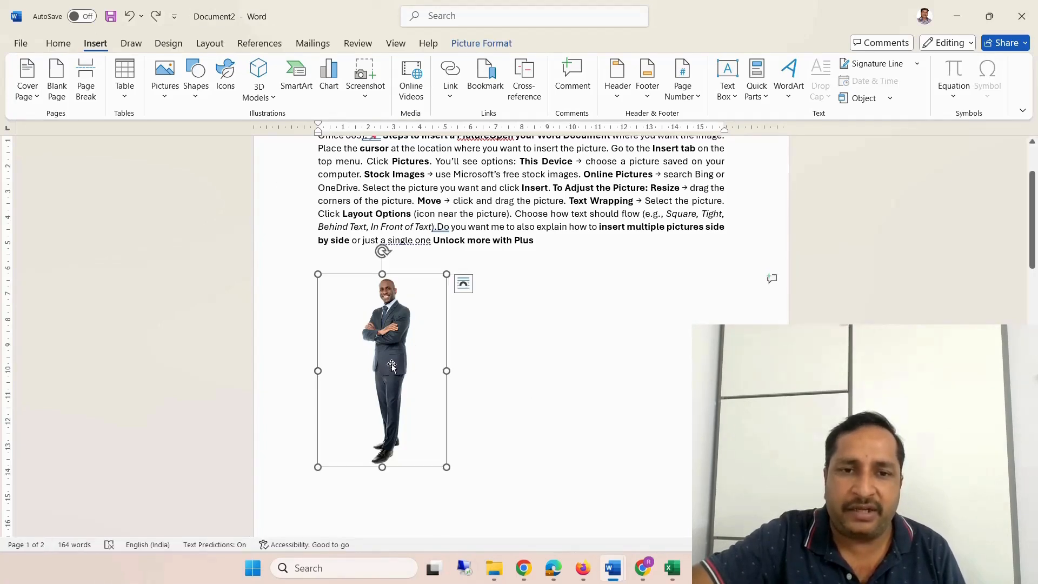
pyautogui.moveTo(385, 354); pyautogui.dragTo(619, 440)
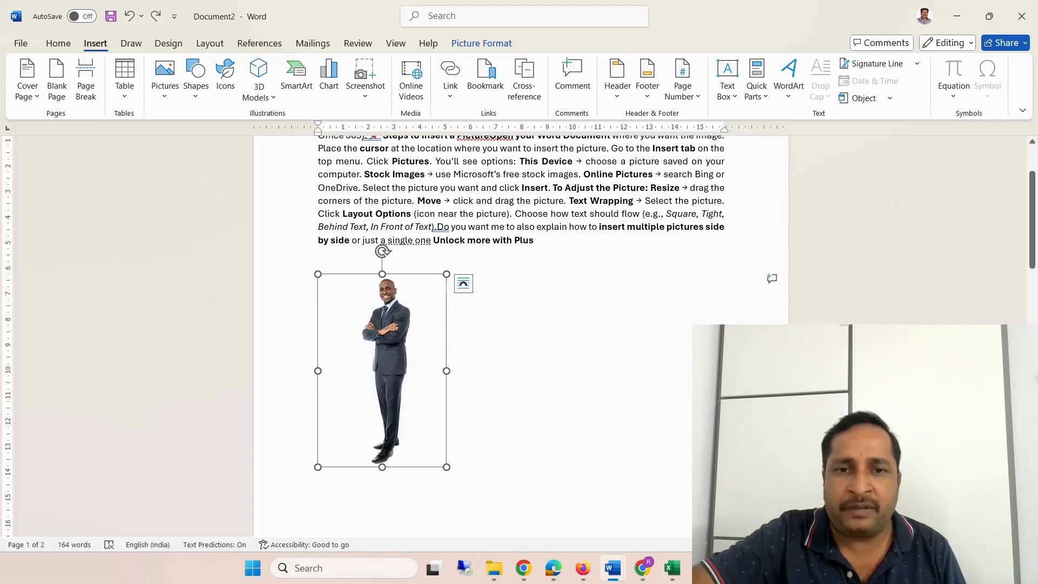
# - Set the picture's text wrapping to Square and move it below the paragraph's right end
pyautogui.click(468, 288)
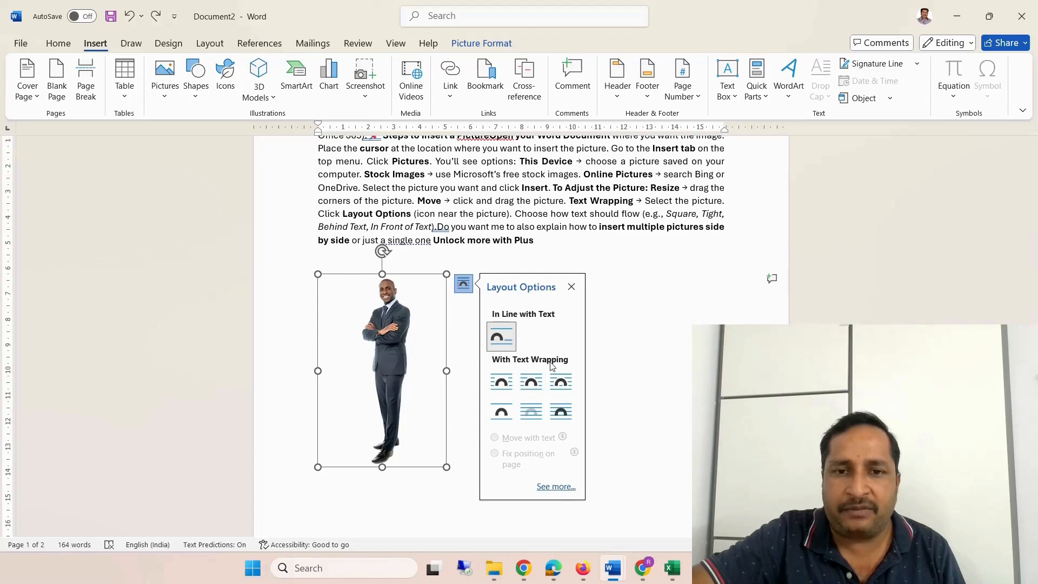
pyautogui.click(502, 389)
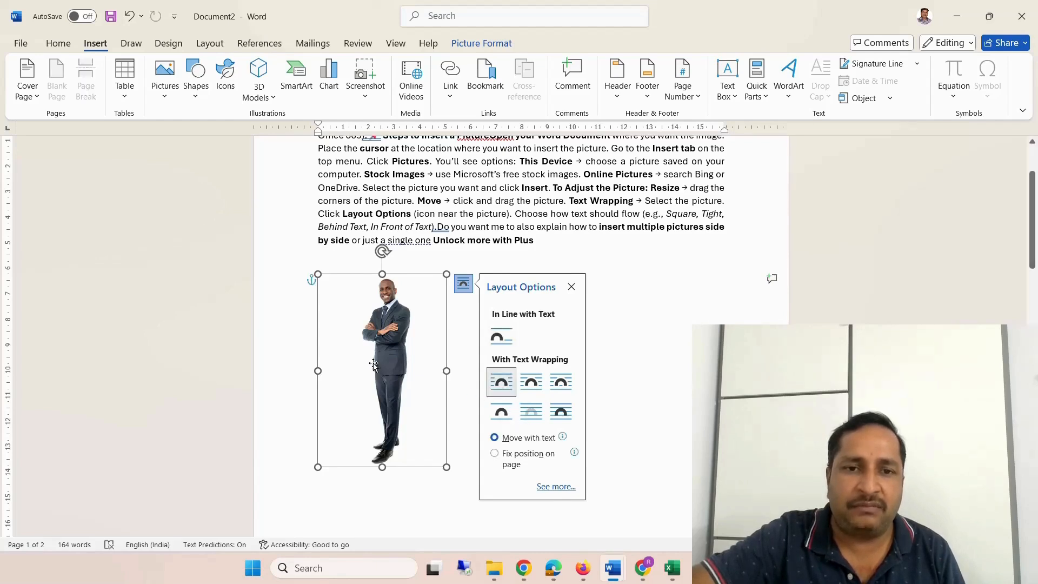
pyautogui.moveTo(540, 380); pyautogui.dragTo(601, 391)
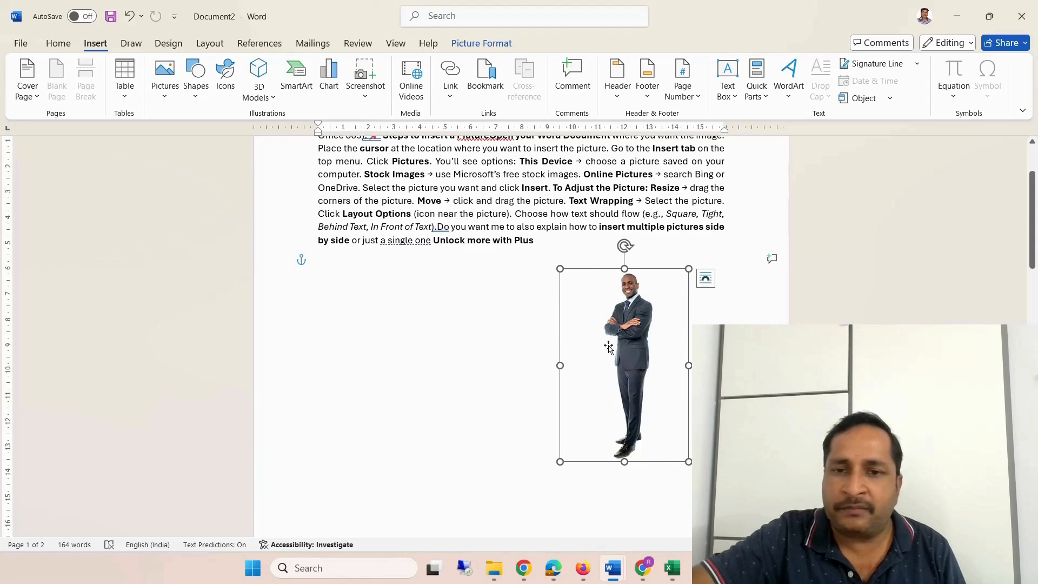
# - Move the picture into the middle of the paragraph, beginning at its second line, and reduce only its height
pyautogui.click(703, 280)
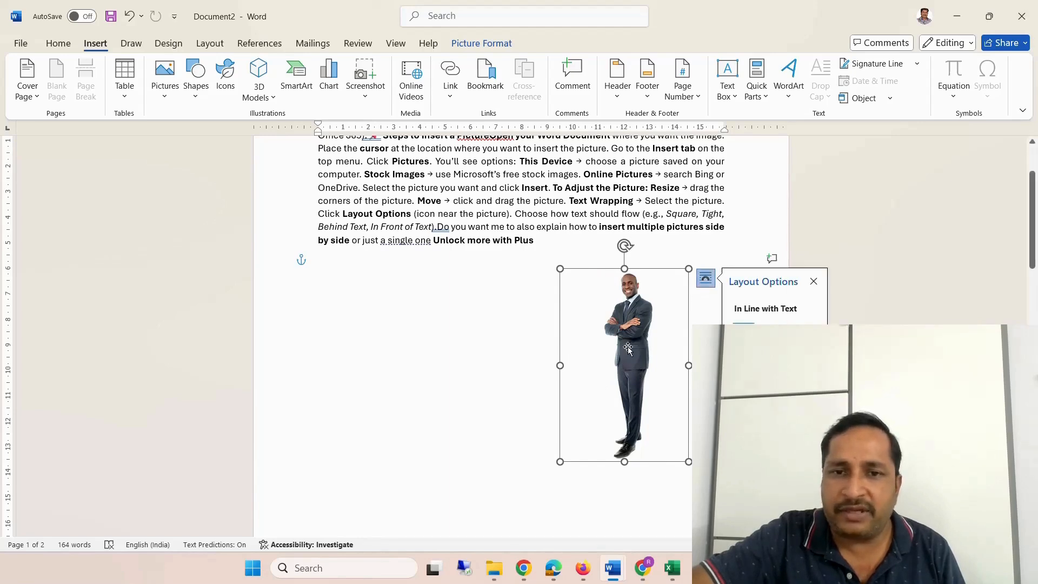
pyautogui.moveTo(628, 346); pyautogui.dragTo(570, 257)
pyautogui.scroll(3, 554, 295)
pyautogui.moveTo(569, 346); pyautogui.dragTo(463, 284)
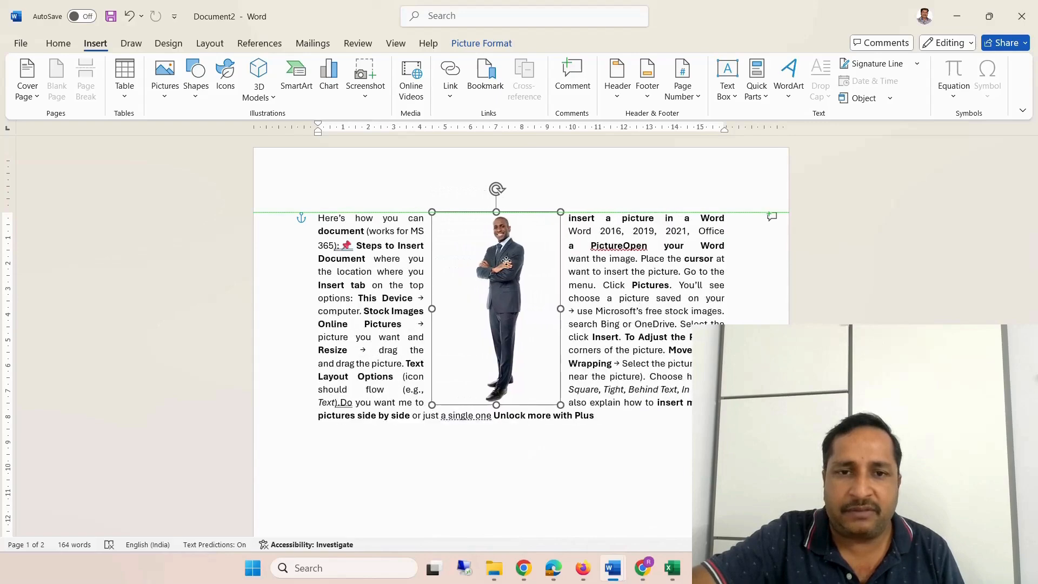
pyautogui.moveTo(557, 275); pyautogui.dragTo(574, 356)
pyautogui.moveTo(577, 434); pyautogui.dragTo(576, 382)
pyautogui.moveTo(573, 314); pyautogui.dragTo(488, 321)
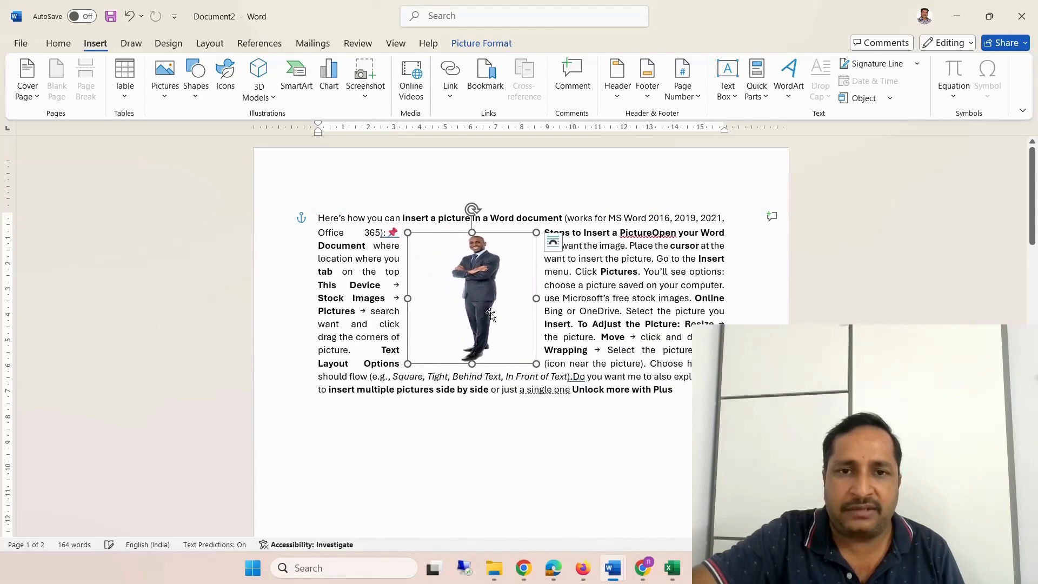
# - Try the Top and Bottom and Behind Text wrapping options on the picture
pyautogui.click(556, 244)
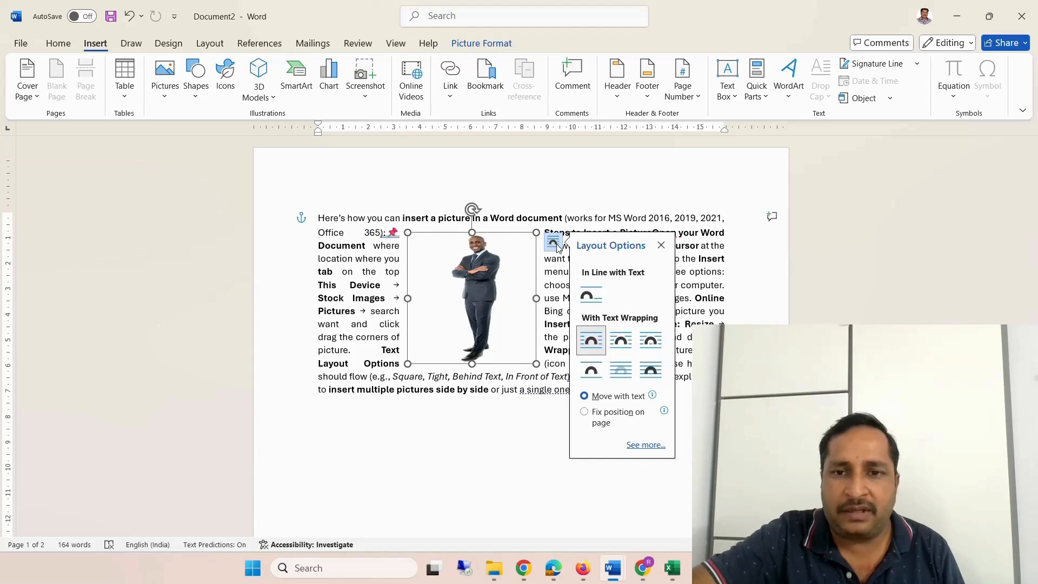
pyautogui.click(590, 372)
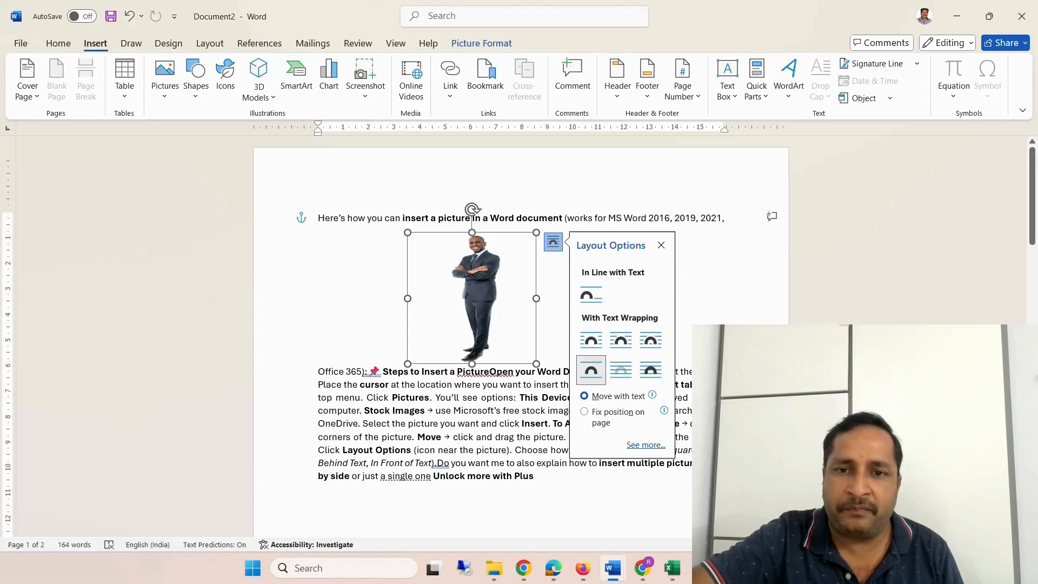
pyautogui.click(621, 373)
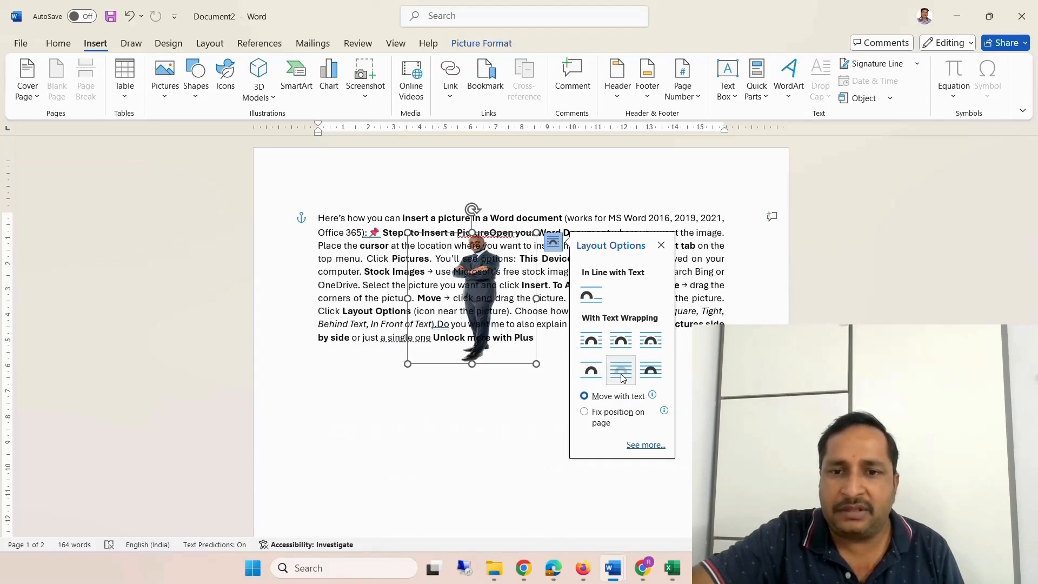
pyautogui.click(472, 306)
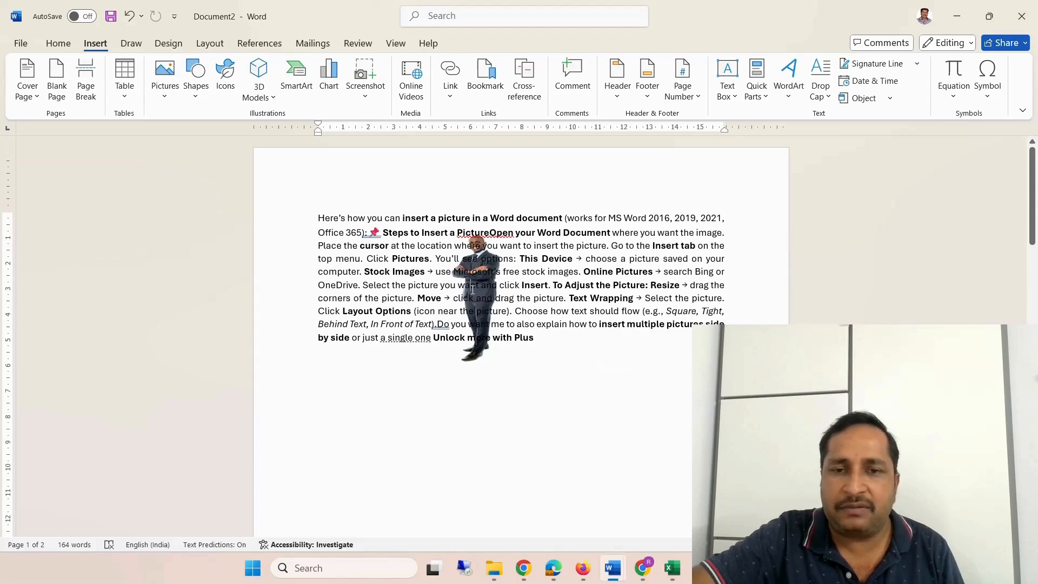
# - Set the picture's wrapping back to Square and move it to the right margin beside the paragraph's first lines
pyautogui.click(478, 353)
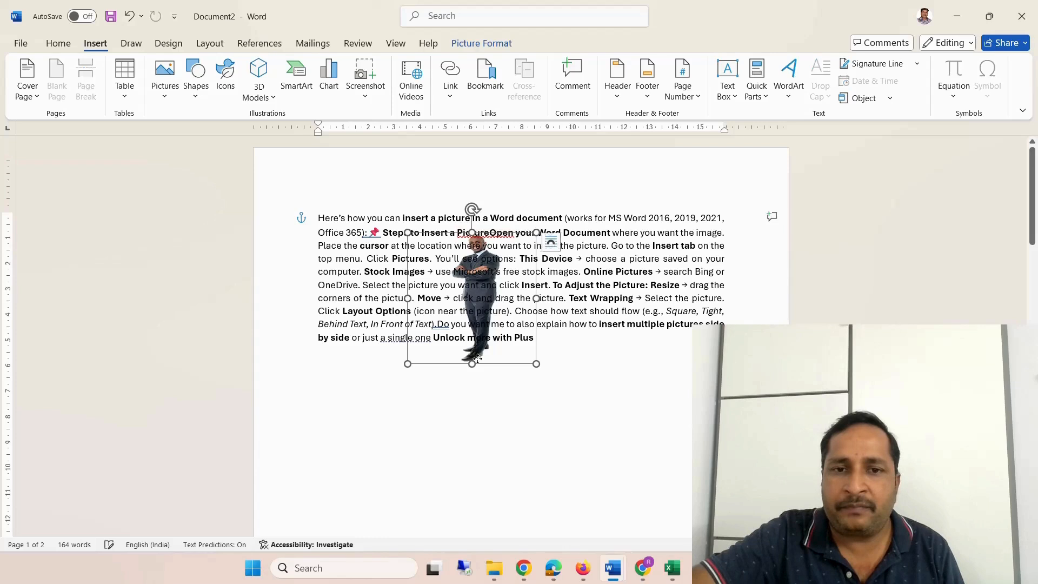
pyautogui.click(552, 241)
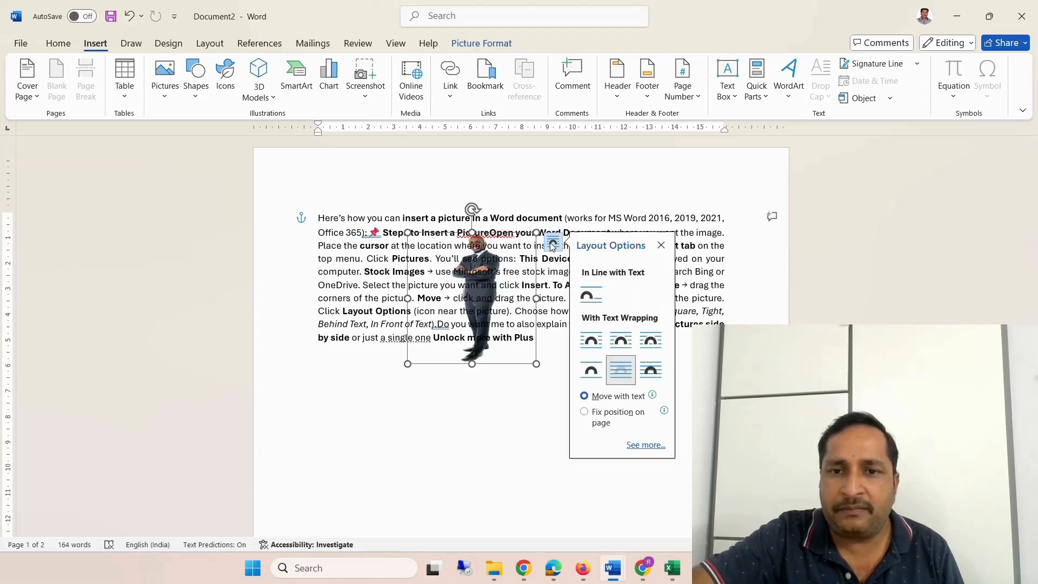
pyautogui.click(592, 341)
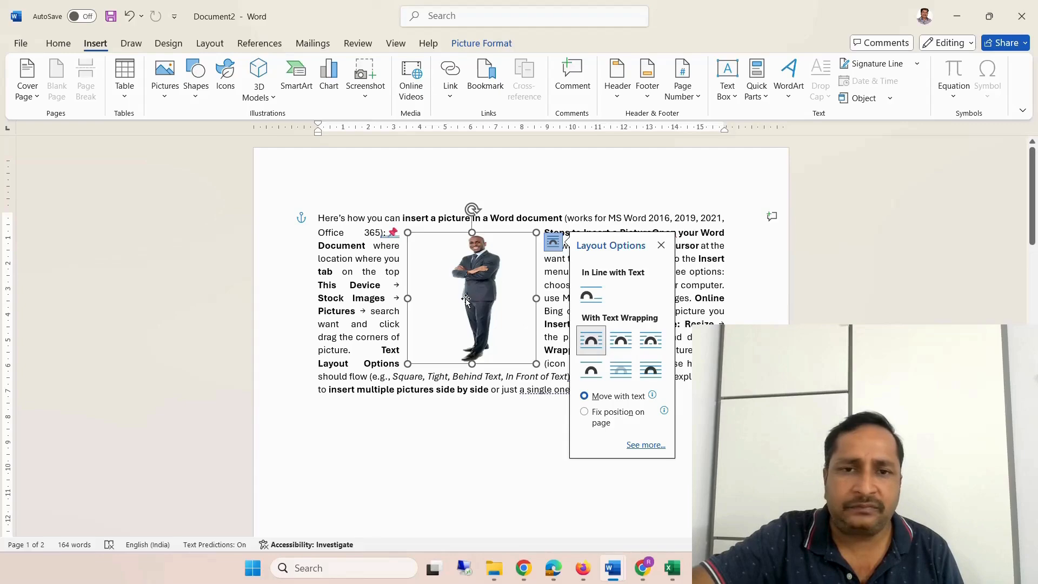
pyautogui.moveTo(479, 334); pyautogui.dragTo(660, 280)
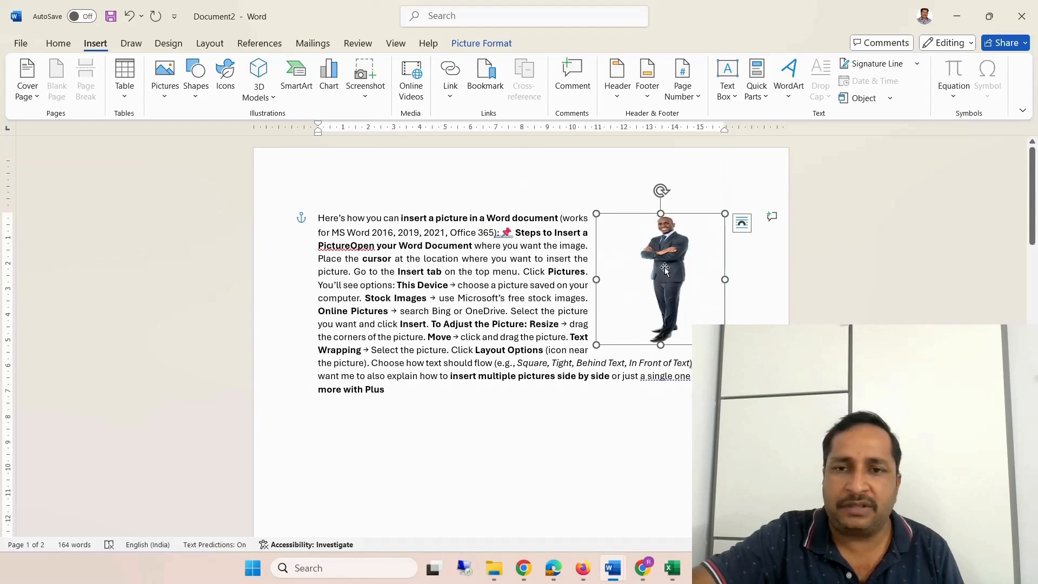
pyautogui.moveTo(664, 268); pyautogui.dragTo(383, 402)
pyautogui.scroll(-3, 383, 403)
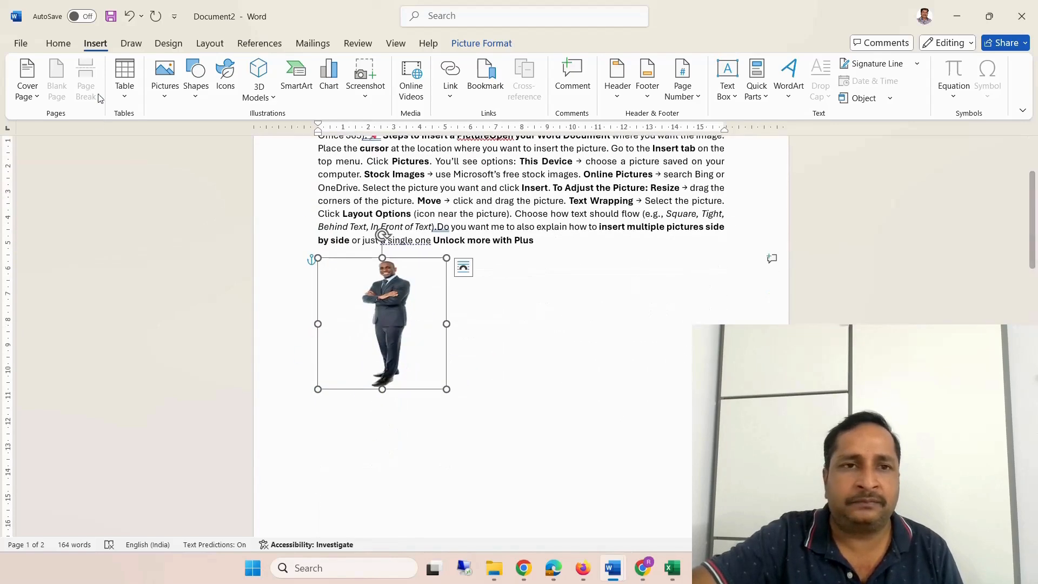
pyautogui.click(171, 90)
pyautogui.click(197, 138)
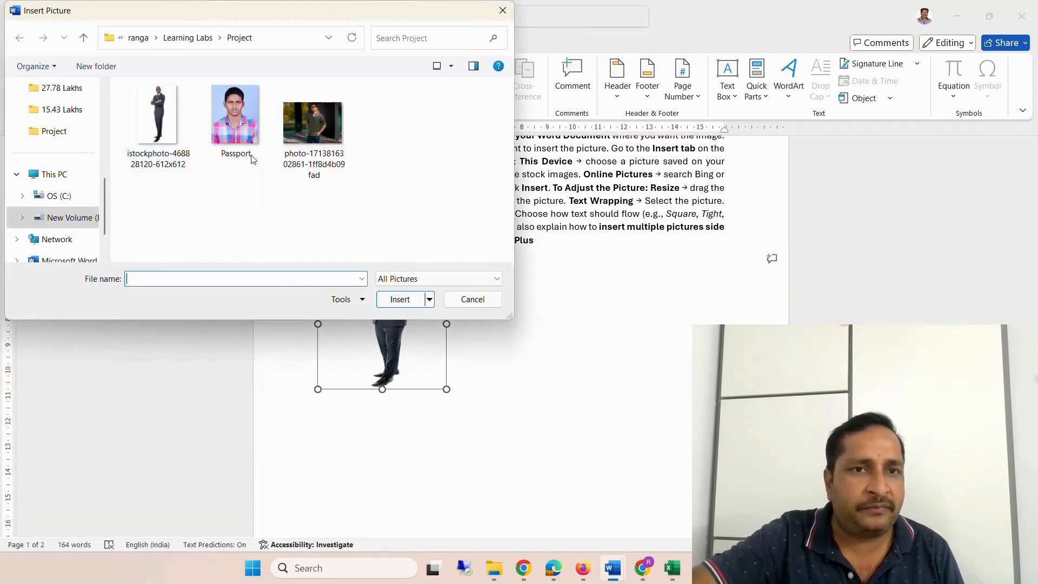
pyautogui.click(313, 130)
pyautogui.click(400, 299)
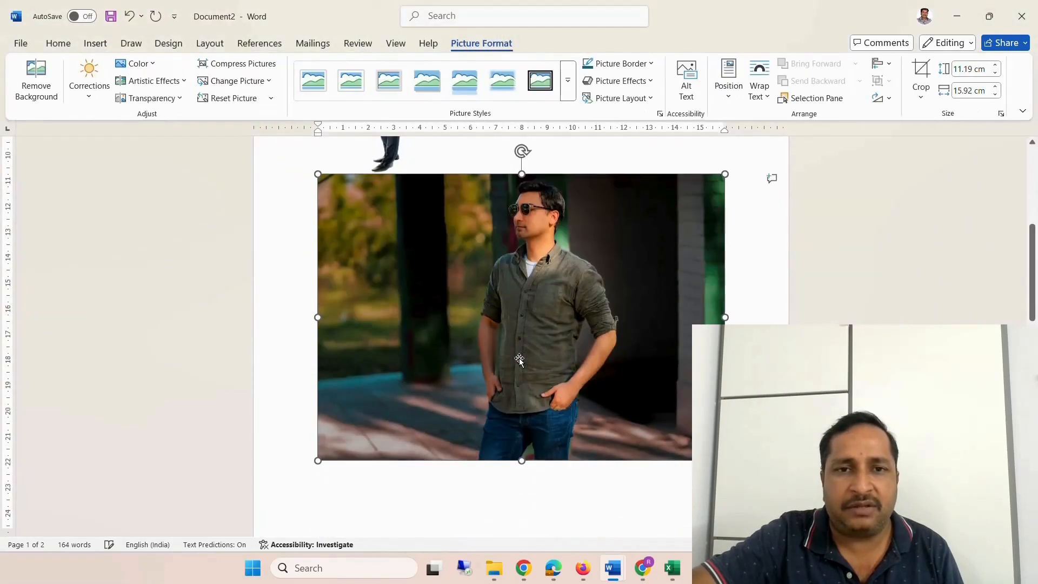
# - Insert the picture IMG09414 (1) from the folder "new" inside I PHONE PHOTOS on drive D: below the outdoor photo
pyautogui.click(548, 508)
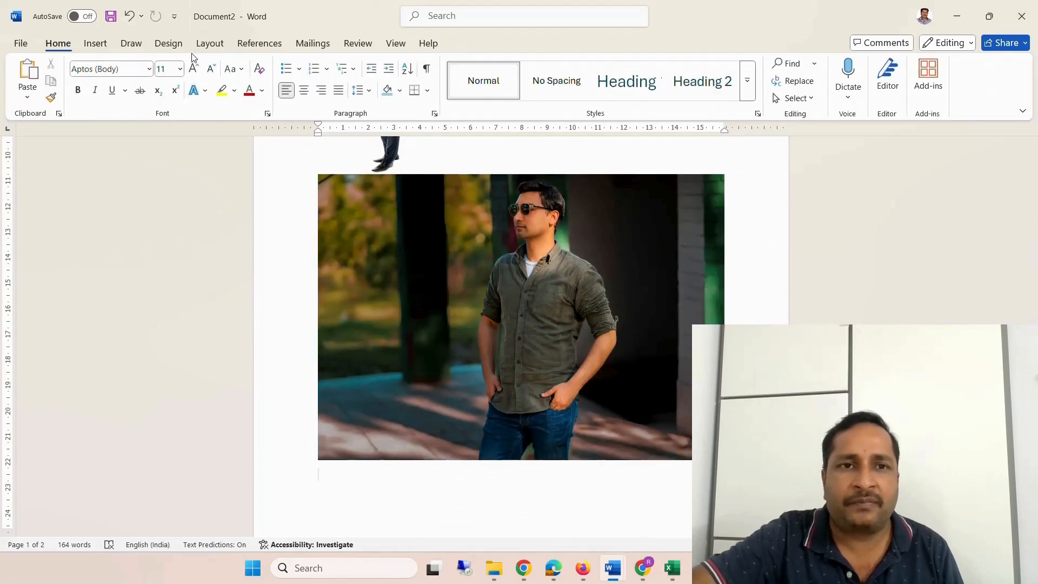
pyautogui.click(104, 49)
pyautogui.click(169, 98)
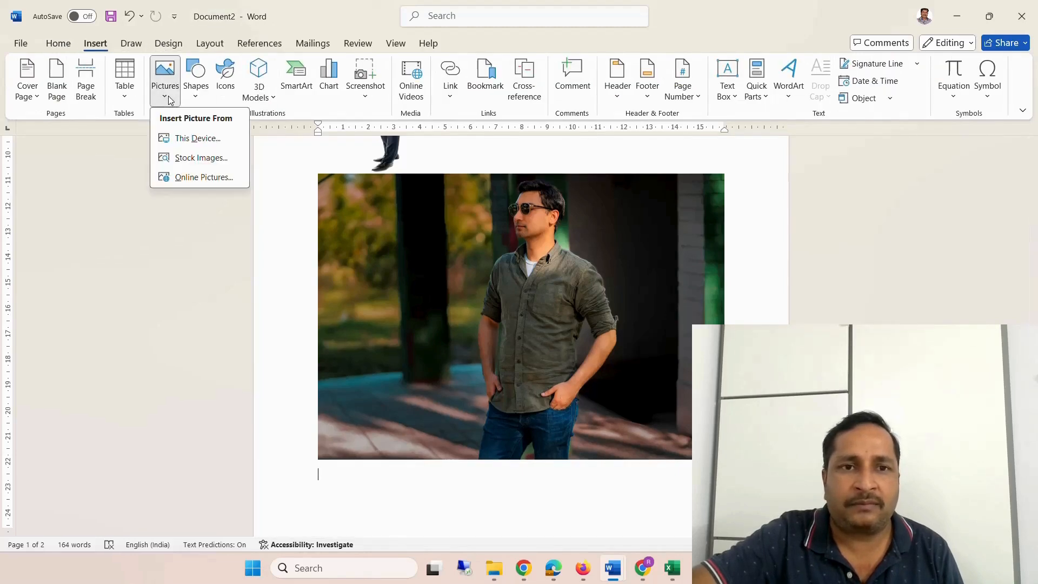
pyautogui.click(203, 138)
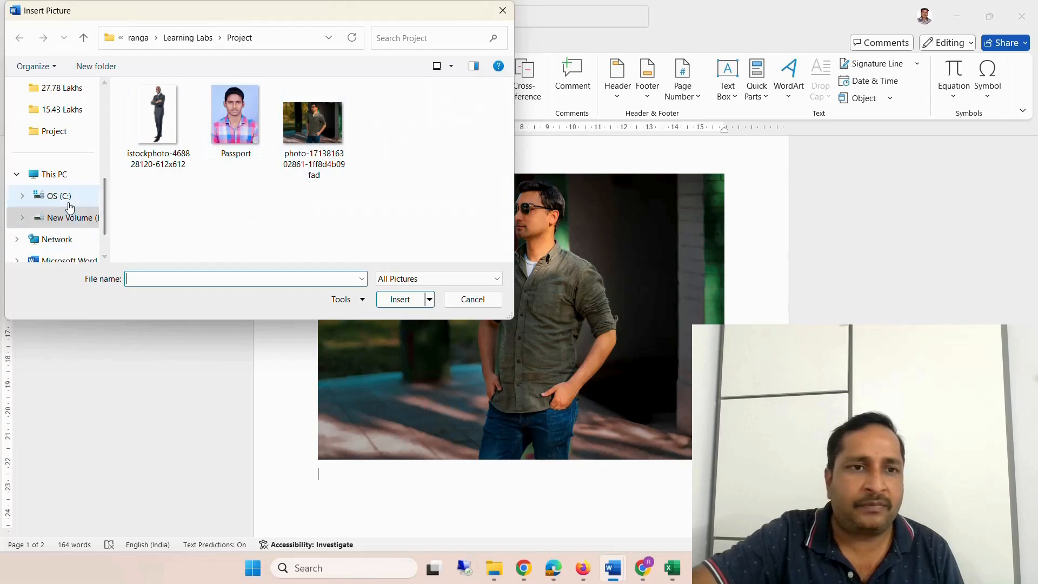
pyautogui.click(80, 222)
pyautogui.doubleClick(168, 149)
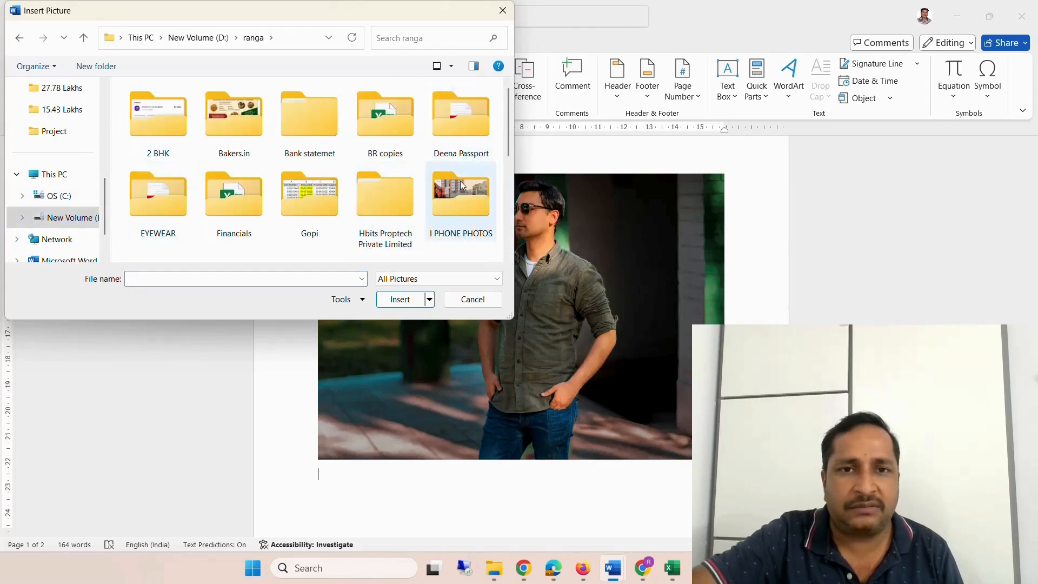
pyautogui.doubleClick(463, 190)
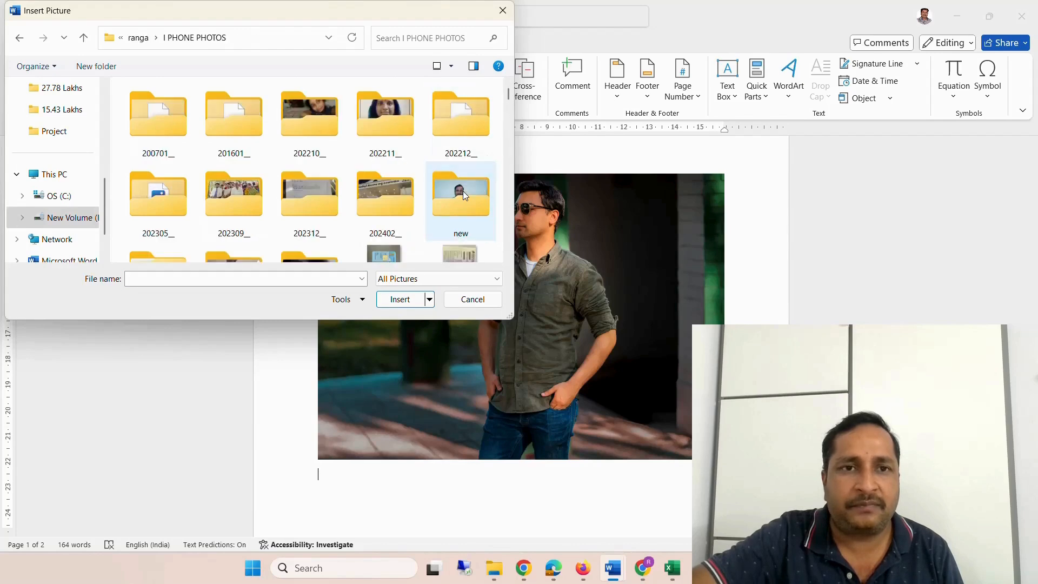
pyautogui.doubleClick(451, 191)
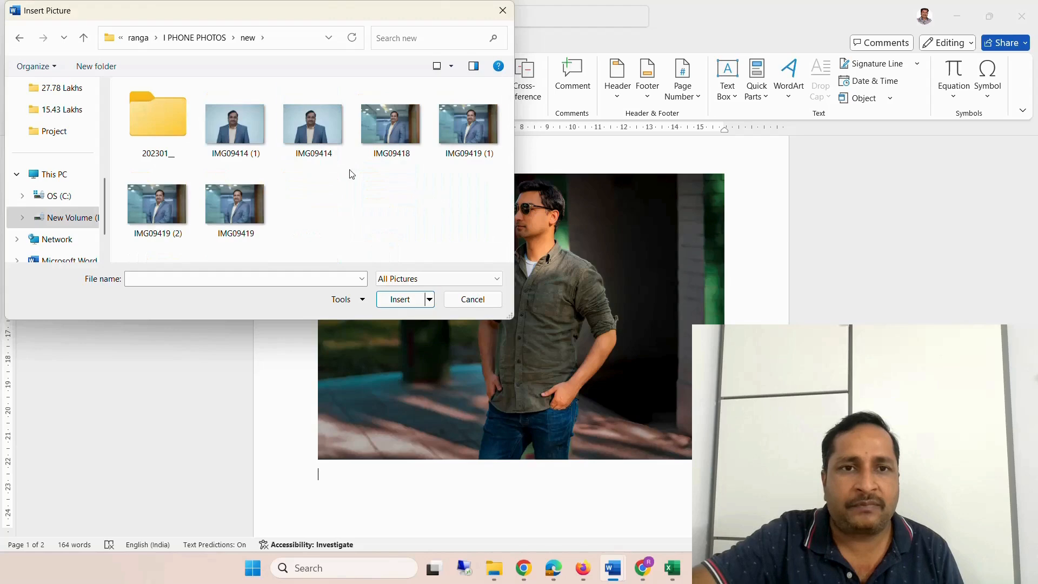
pyautogui.click(233, 128)
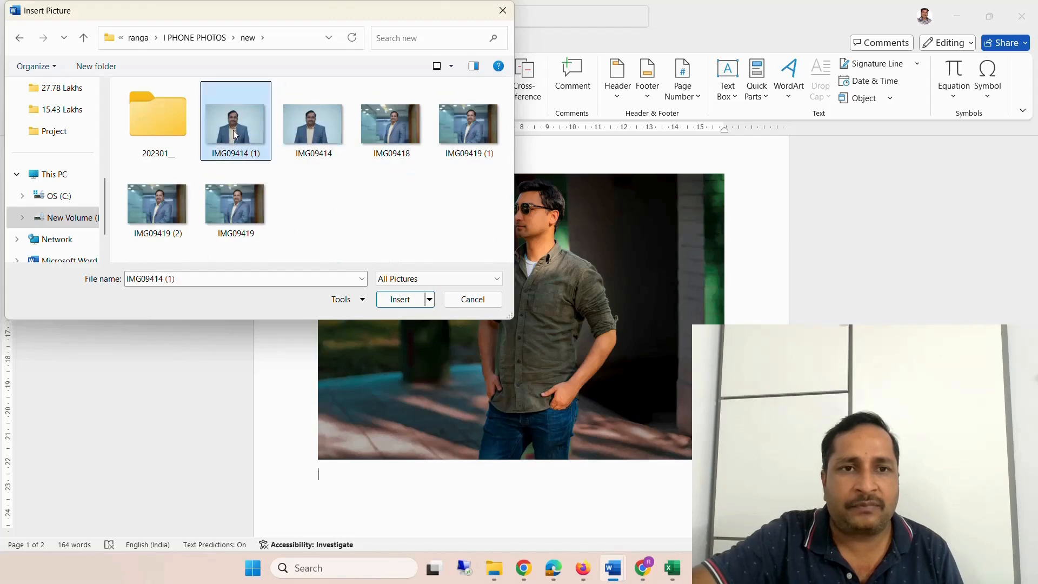
pyautogui.click(403, 300)
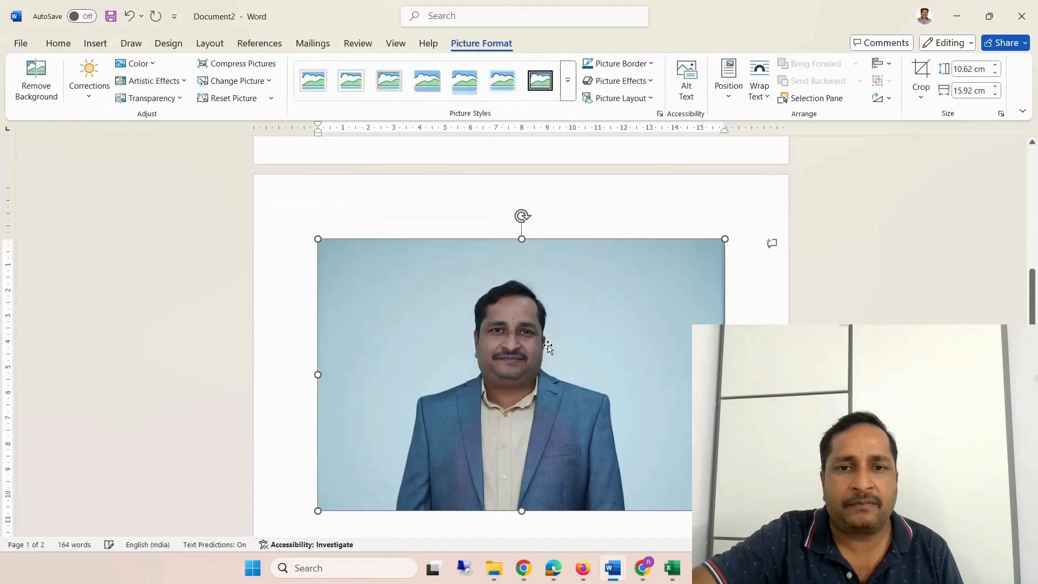
pyautogui.click(750, 378)
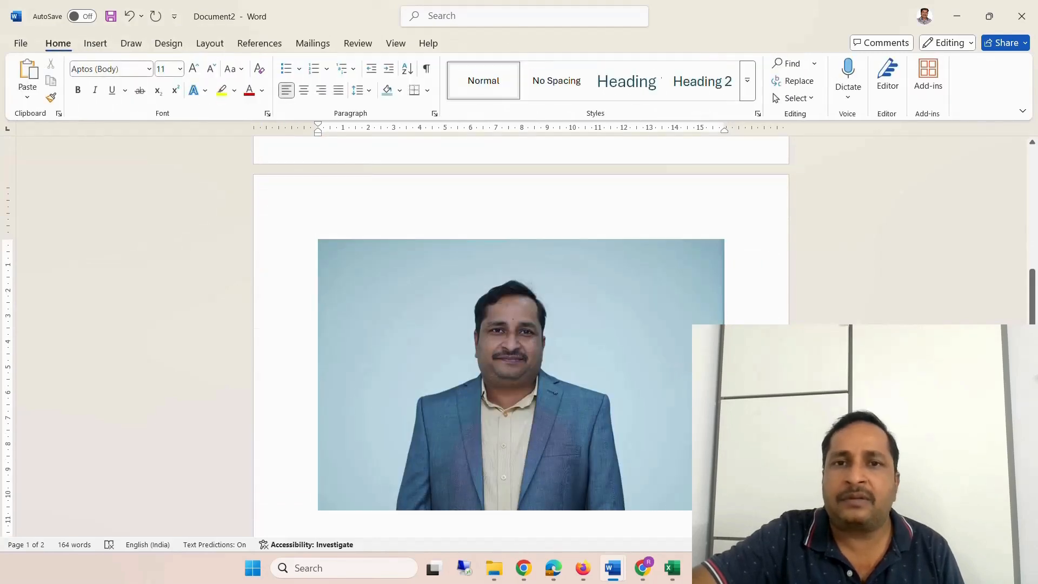
pyautogui.click(588, 379)
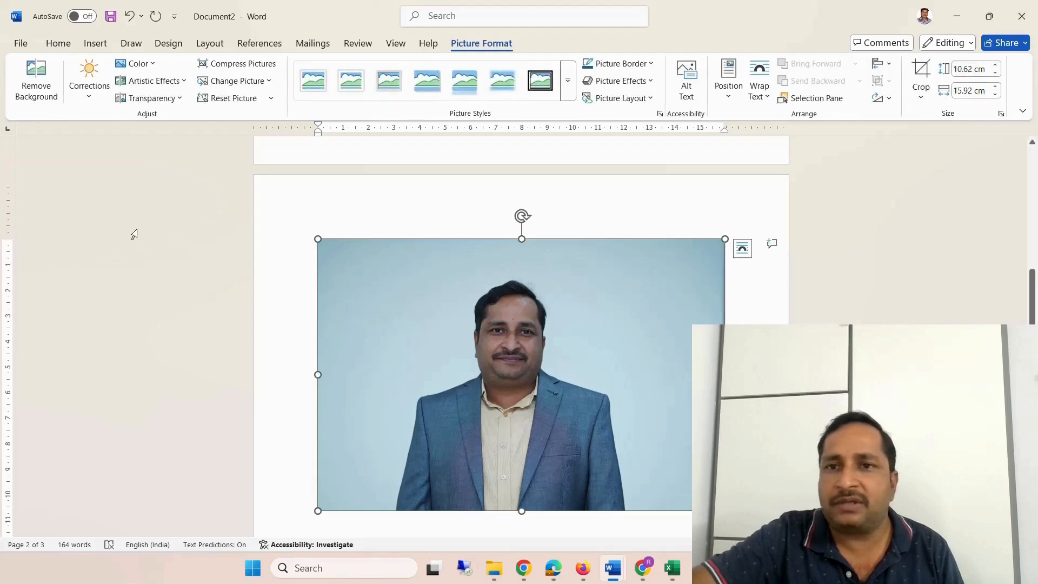
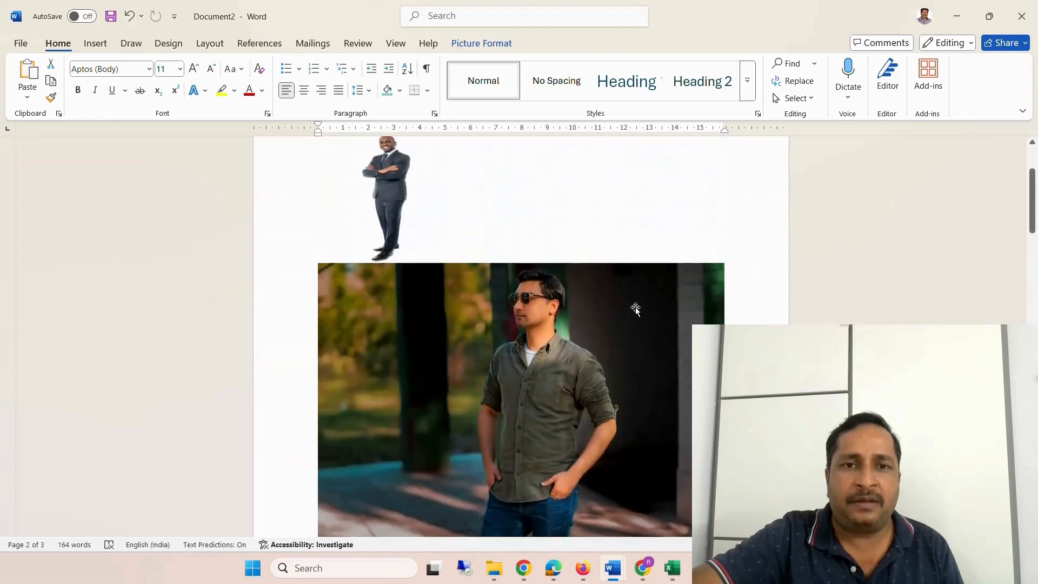
pyautogui.scroll(-5, 634, 307)
pyautogui.scroll(-3, 635, 307)
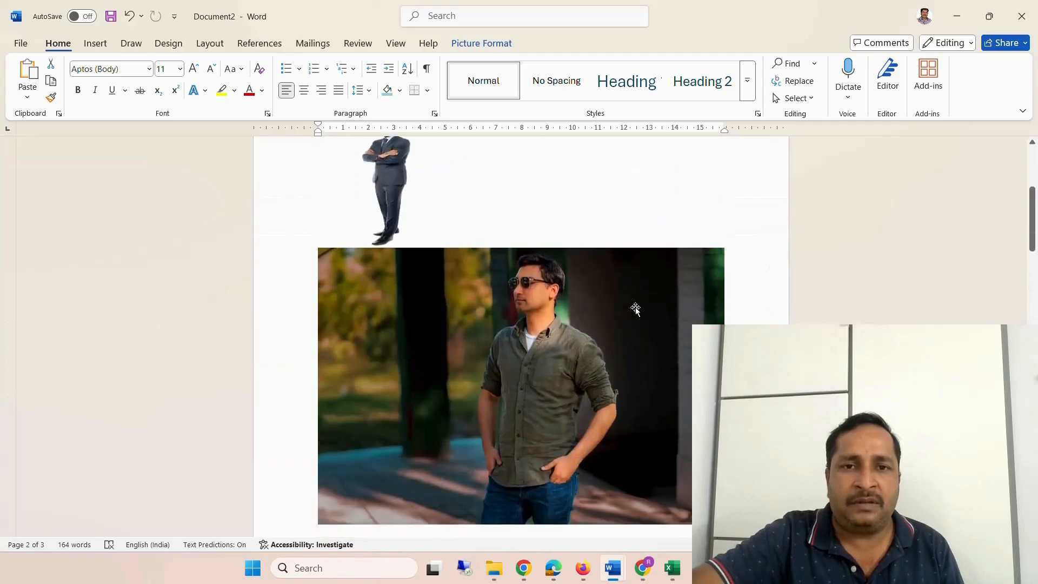
pyautogui.scroll(5, 634, 307)
pyautogui.click(380, 280)
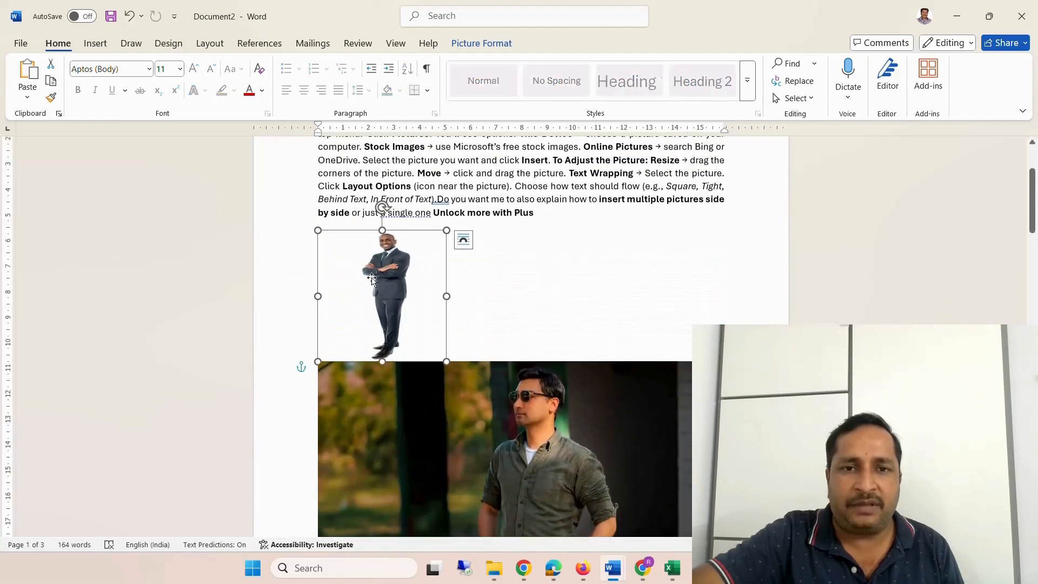
pyautogui.scroll(-3, 472, 406)
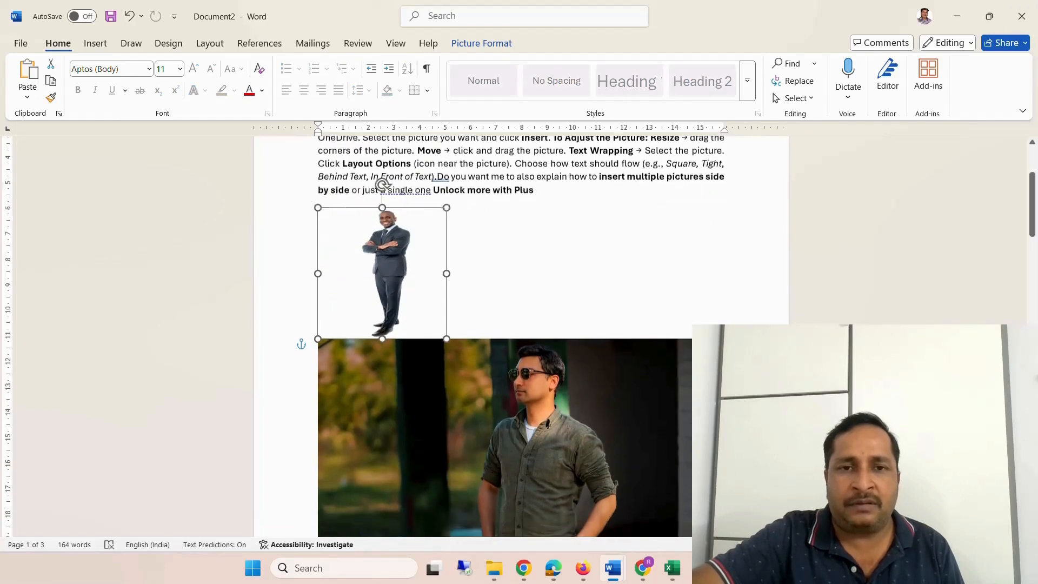
pyautogui.click(508, 378)
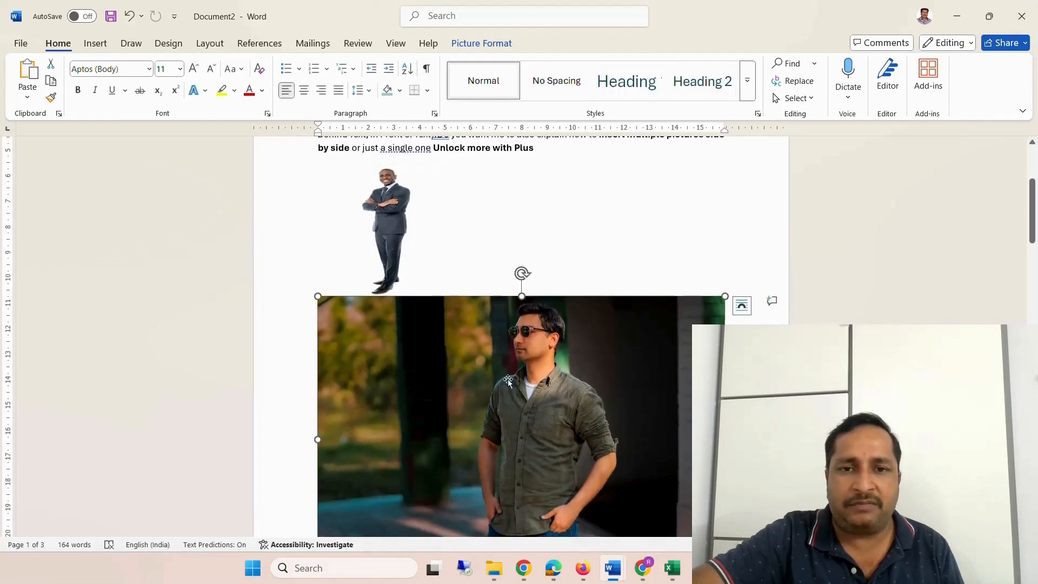
# - Reapply the existing absolute height and width of the standing suited man's picture through its Size and Position settings
pyautogui.click(382, 246)
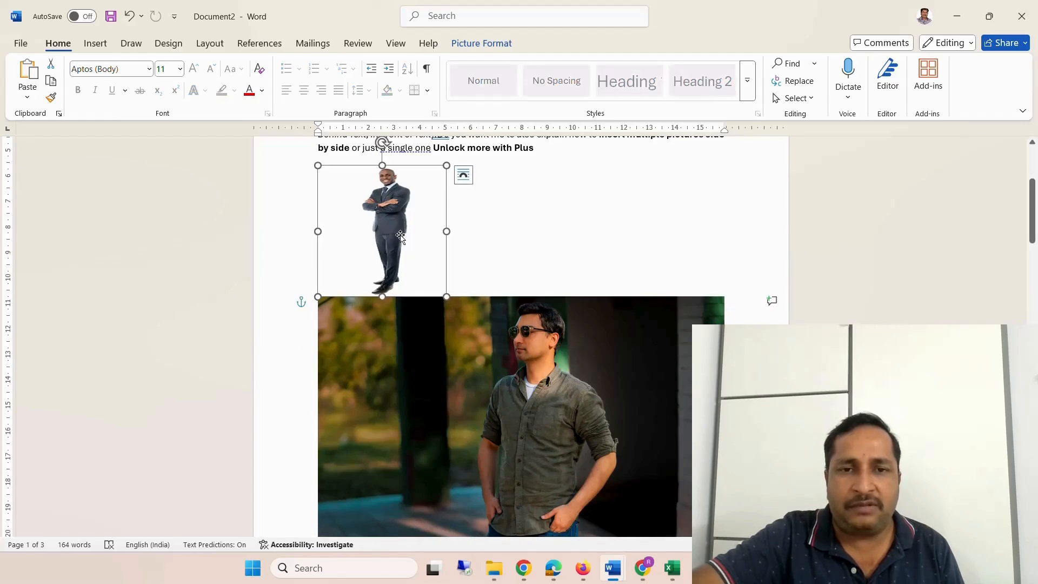
pyautogui.rightClick(399, 236)
pyautogui.press('Escape')
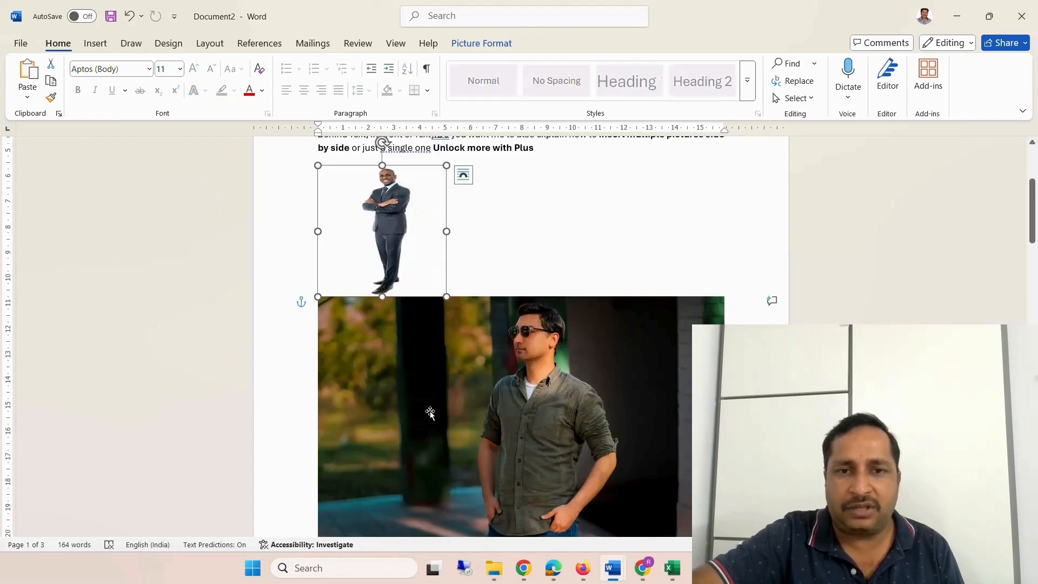
pyautogui.rightClick(398, 227)
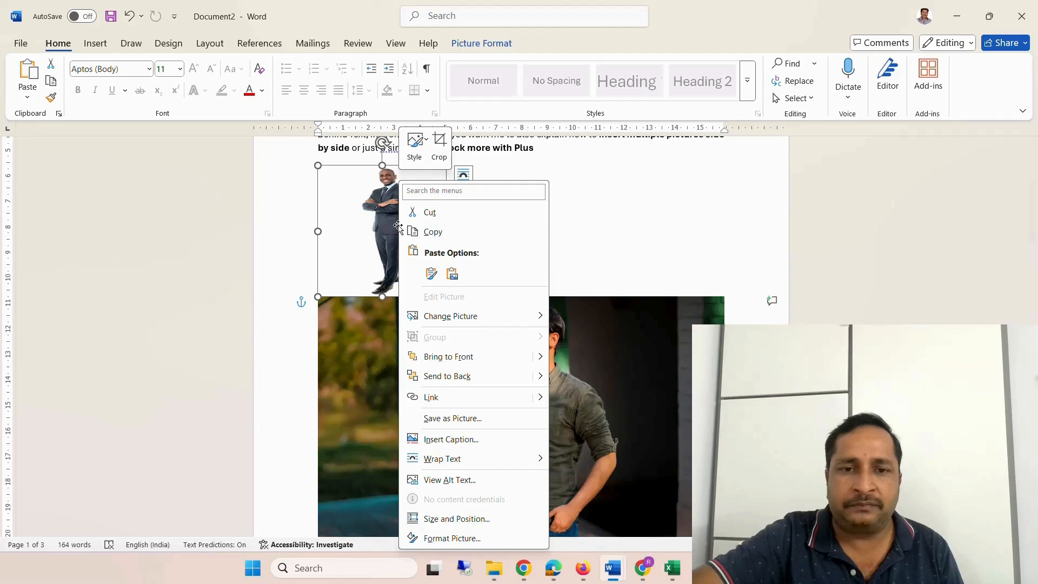
pyautogui.click(473, 519)
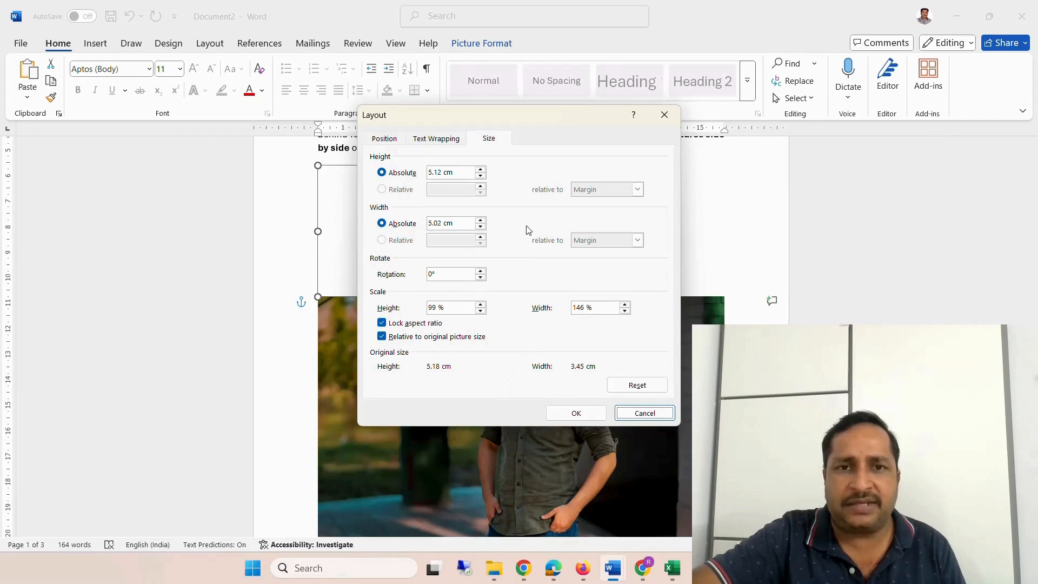
pyautogui.click(441, 142)
pyautogui.click(490, 140)
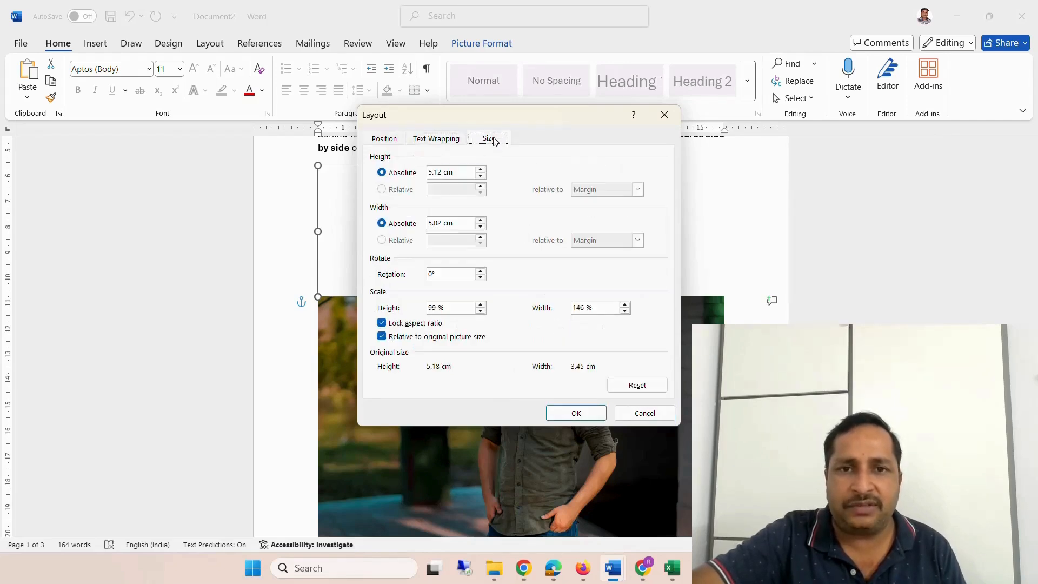
pyautogui.click(574, 413)
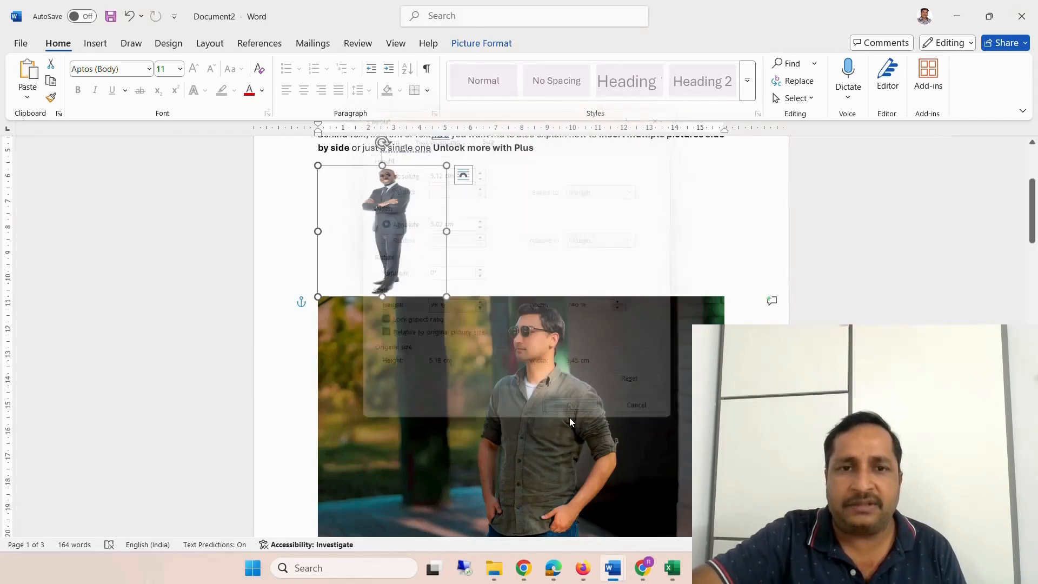
# - Repeat the last sizing action on the outdoor photo and on the blue-suit portrait so both match the first picture's size
pyautogui.click(450, 423)
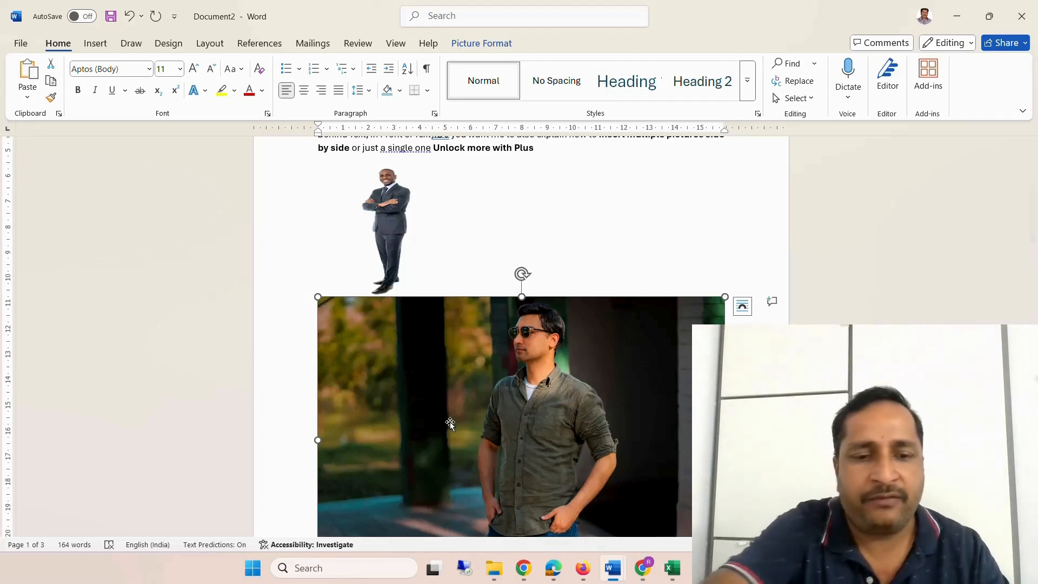
pyautogui.press('F4')
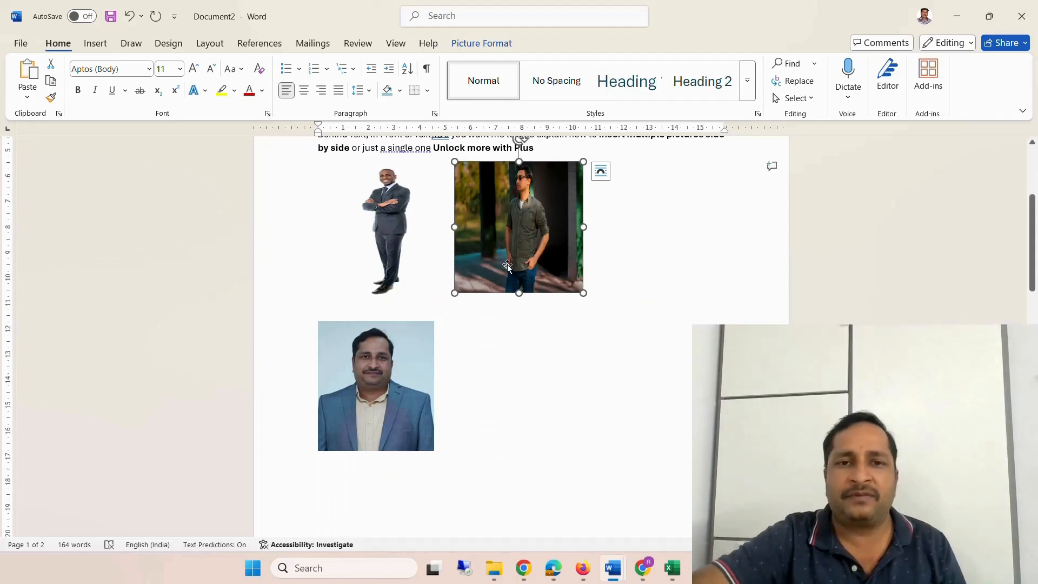
pyautogui.click(412, 252)
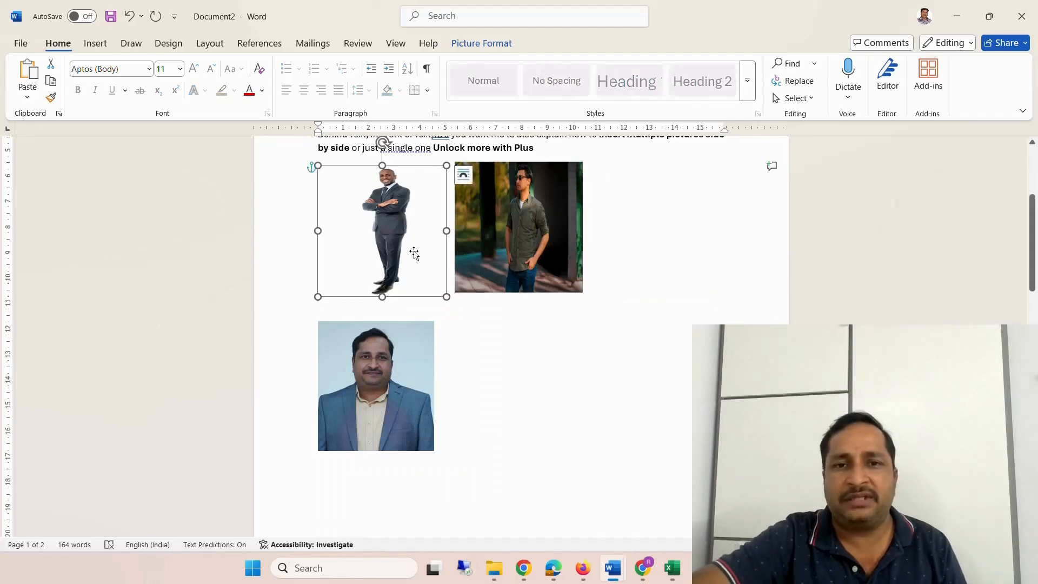
pyautogui.click(547, 252)
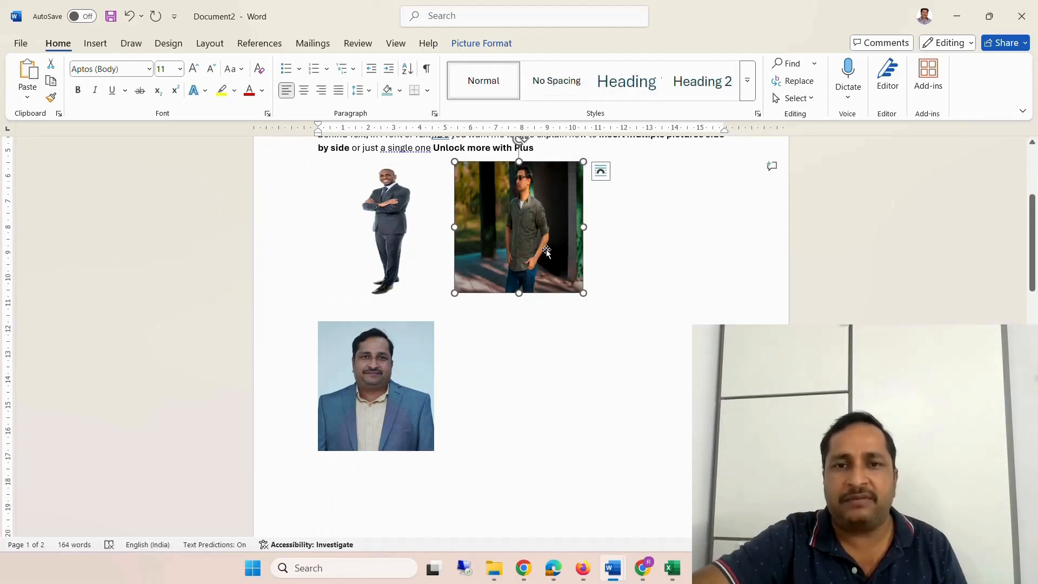
pyautogui.click(394, 391)
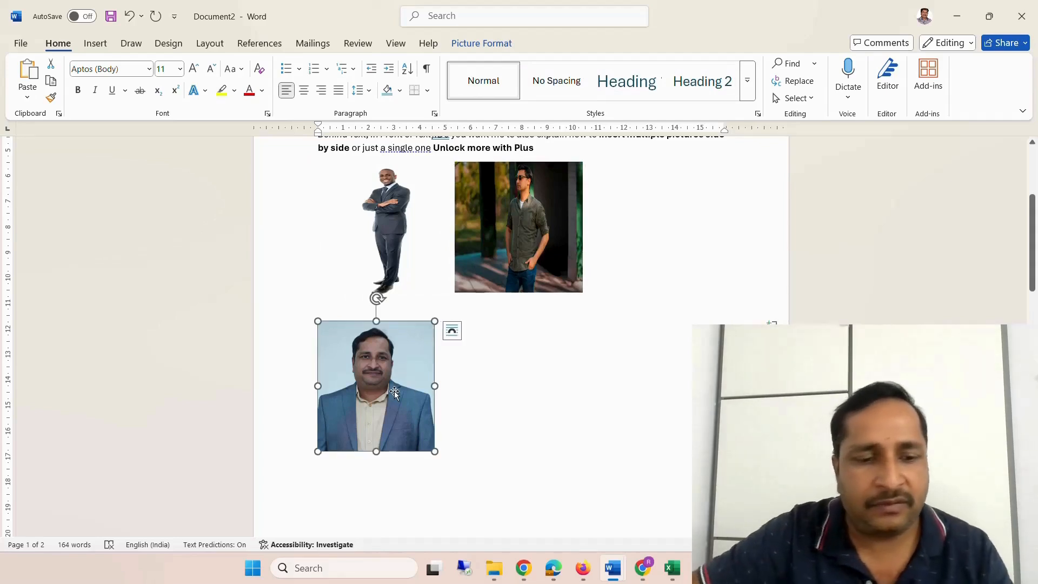
pyautogui.press('F4')
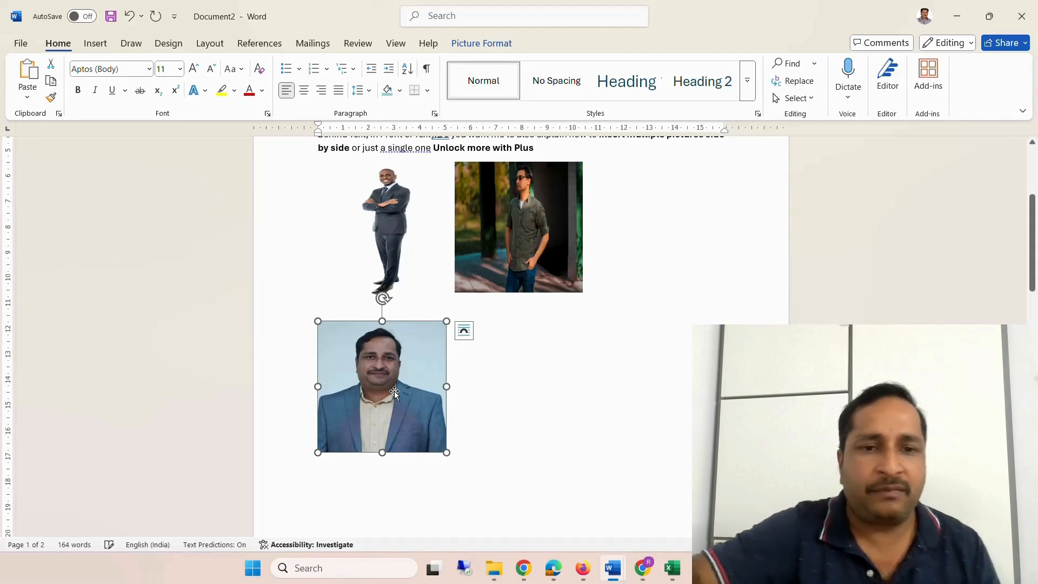
pyautogui.press('Tab')
pyautogui.press('Tab')
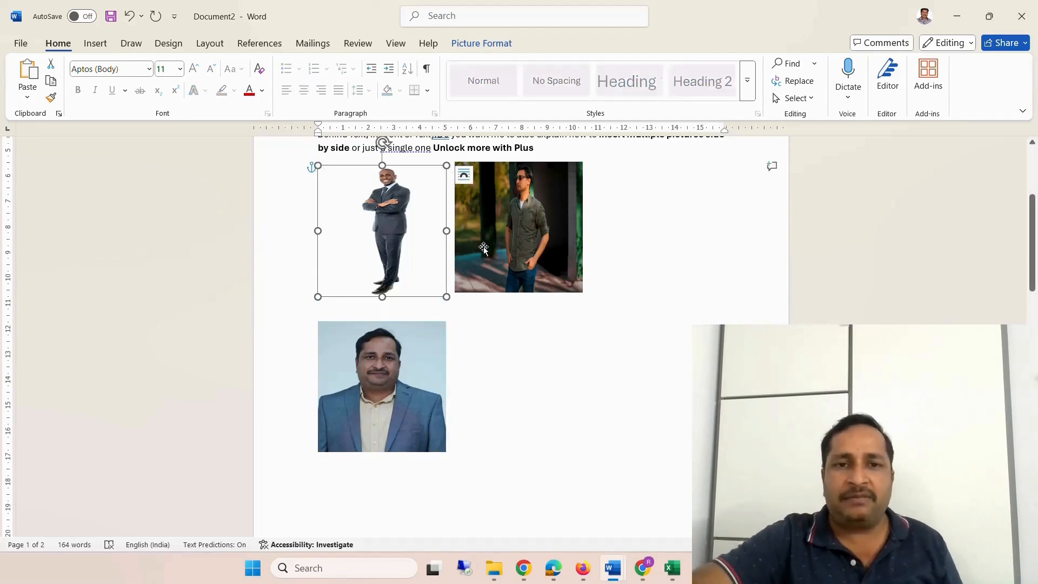
pyautogui.click(391, 377)
pyautogui.click(511, 246)
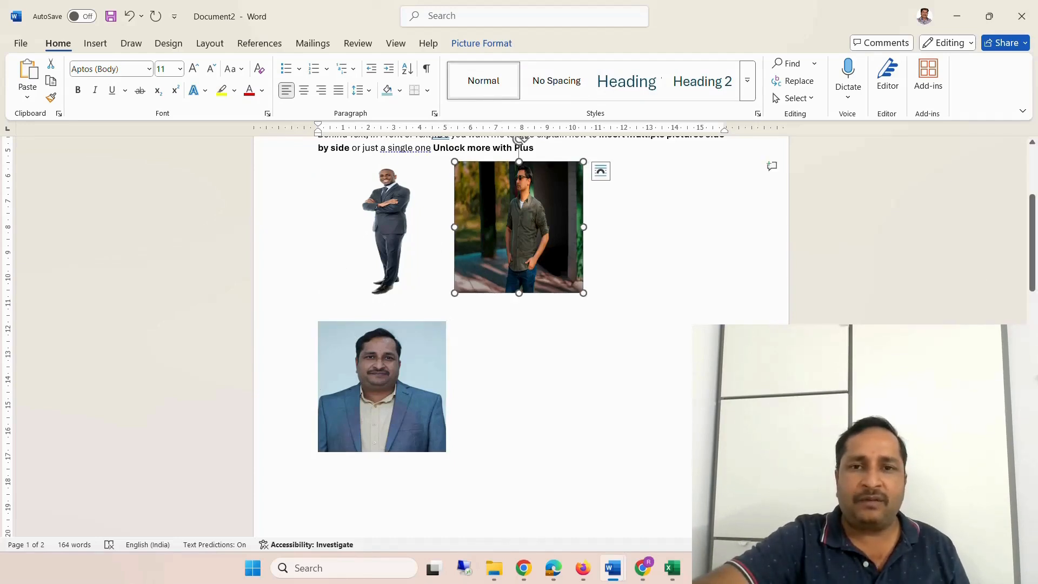
pyautogui.click(448, 446)
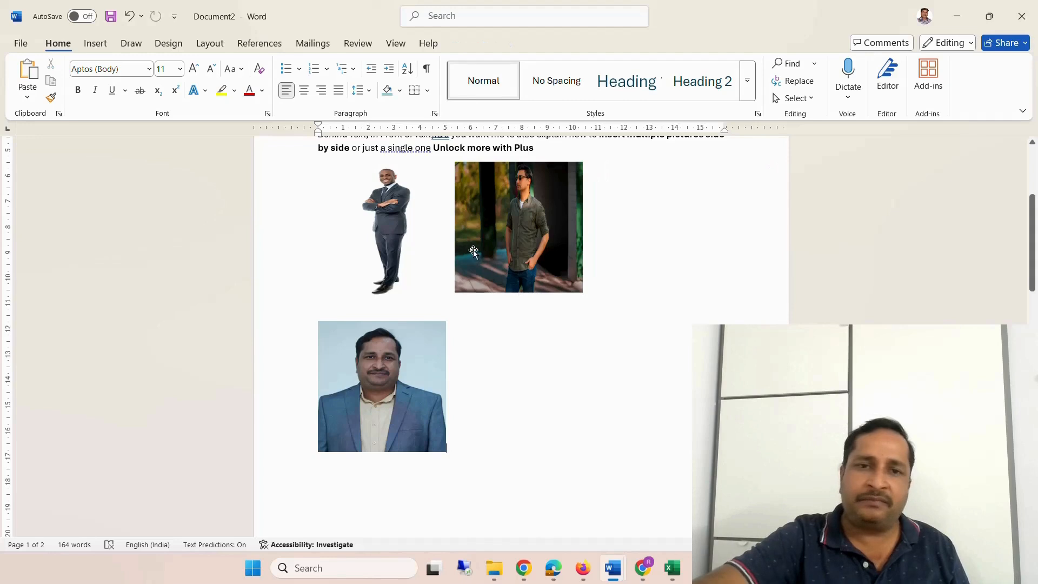
pyautogui.click(375, 239)
pyautogui.click(535, 283)
pyautogui.click(423, 397)
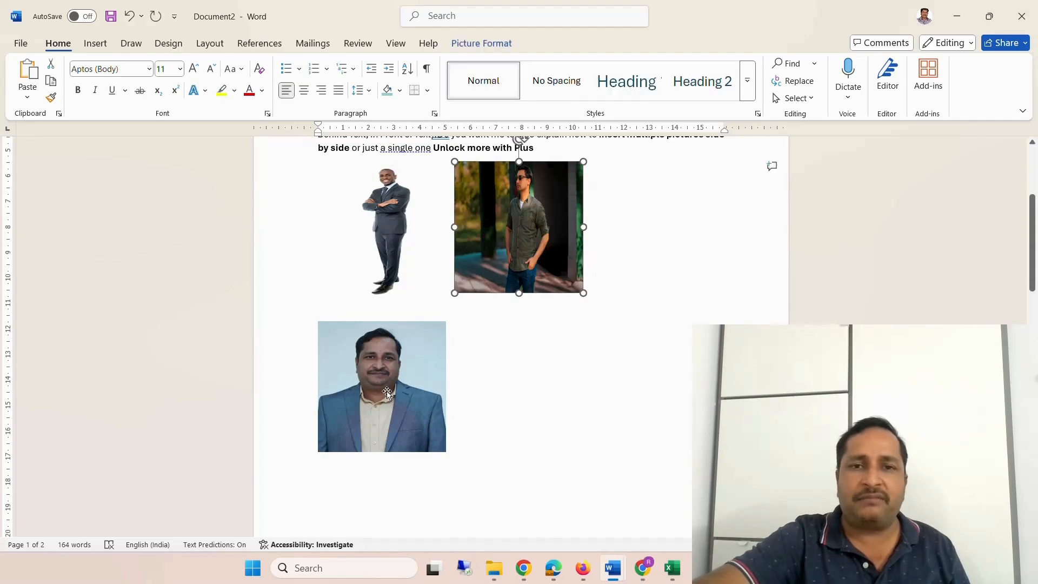
pyautogui.click(538, 254)
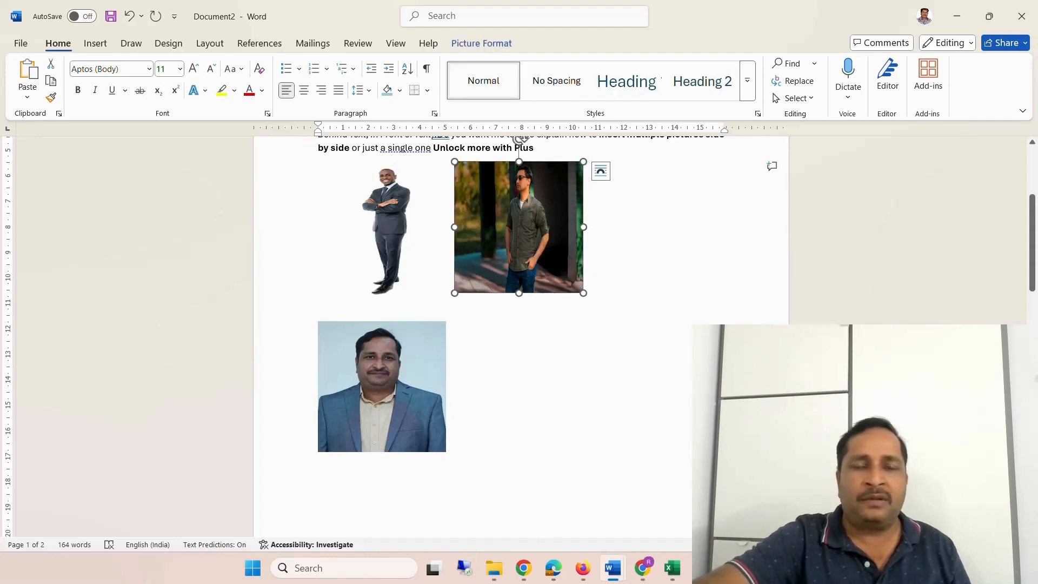
# - Start removing the background of the blue-suit portrait, and mark the top of the hair as an area to keep
pyautogui.press('Escape')
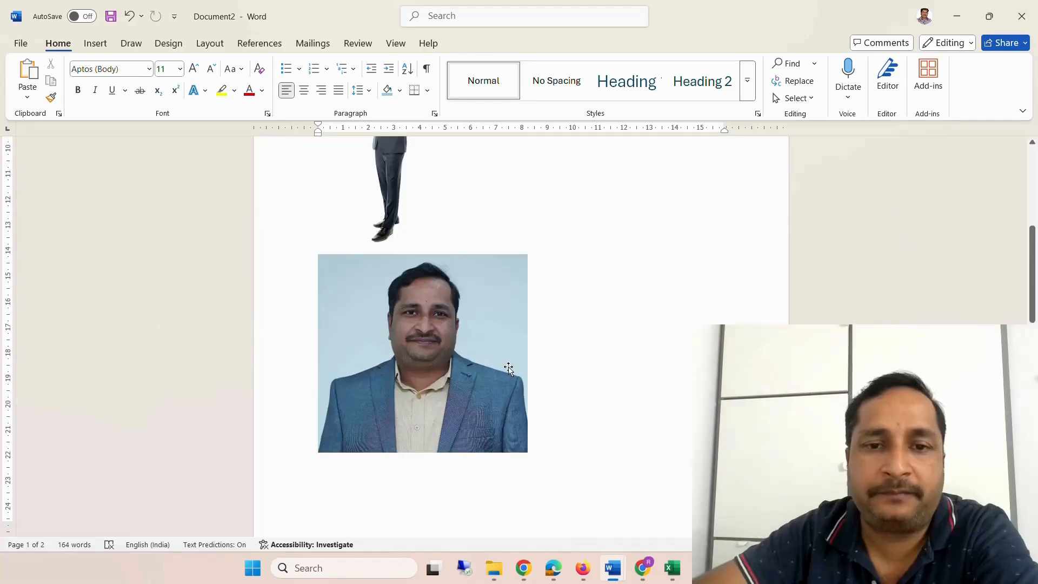
pyautogui.click(508, 368)
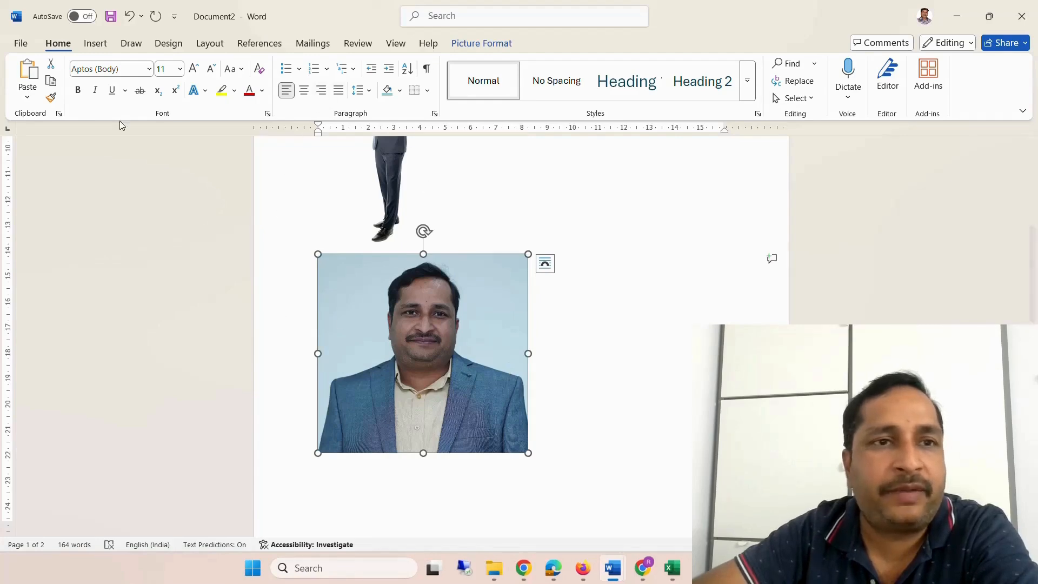
pyautogui.click(484, 44)
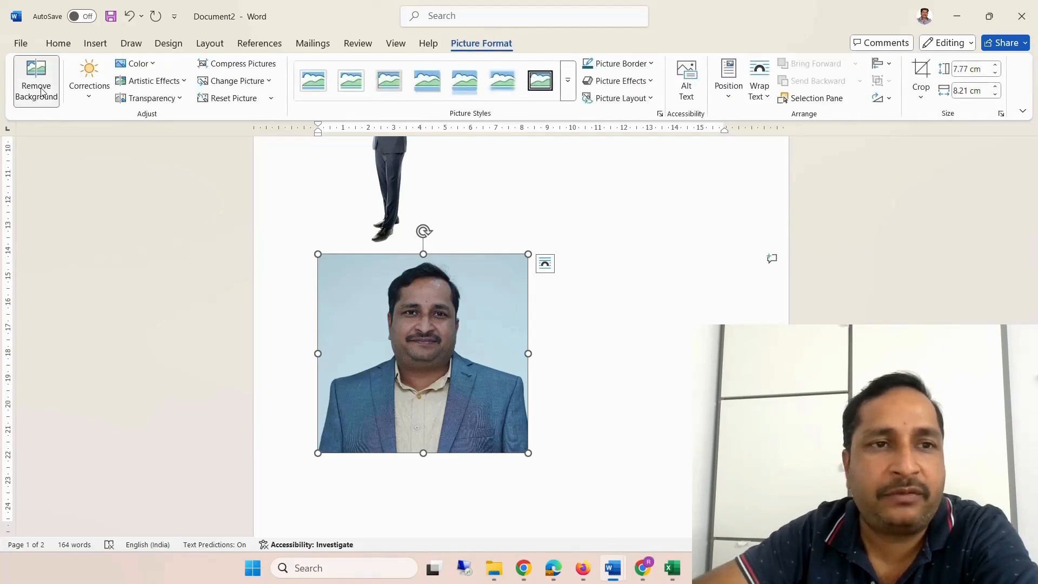
pyautogui.click(41, 91)
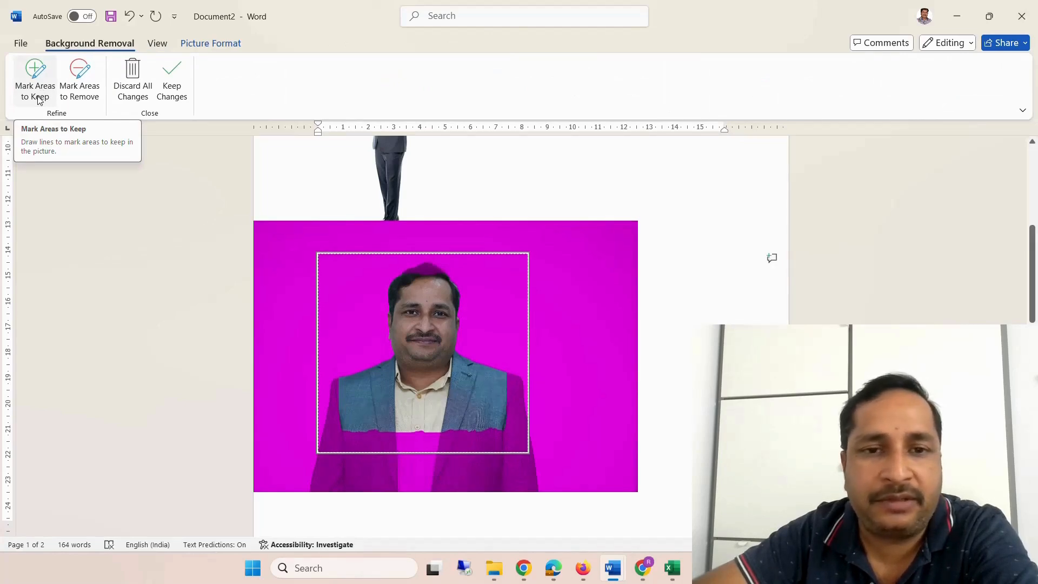
pyautogui.click(38, 89)
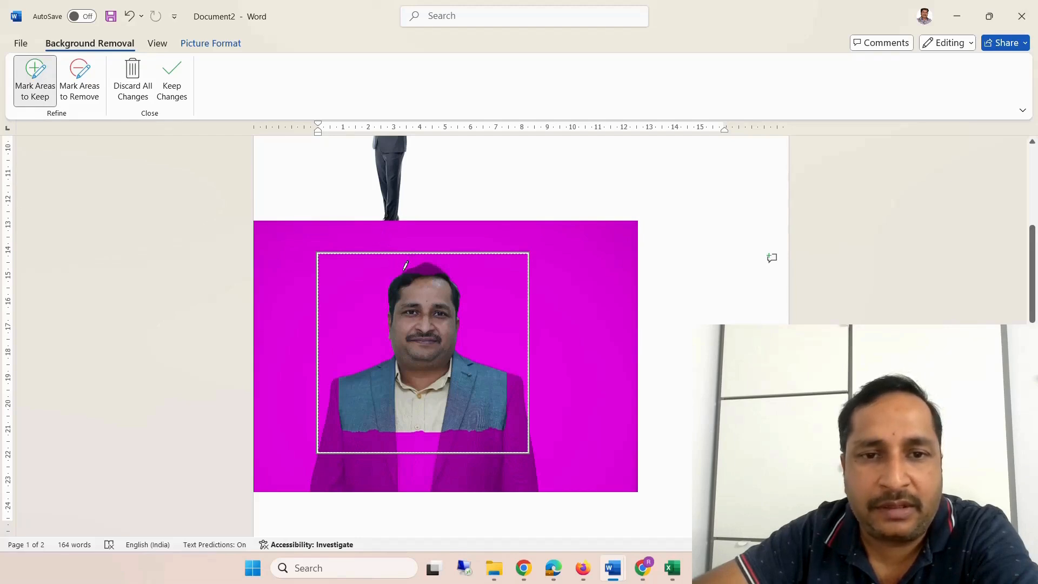
pyautogui.moveTo(403, 266); pyautogui.dragTo(426, 269)
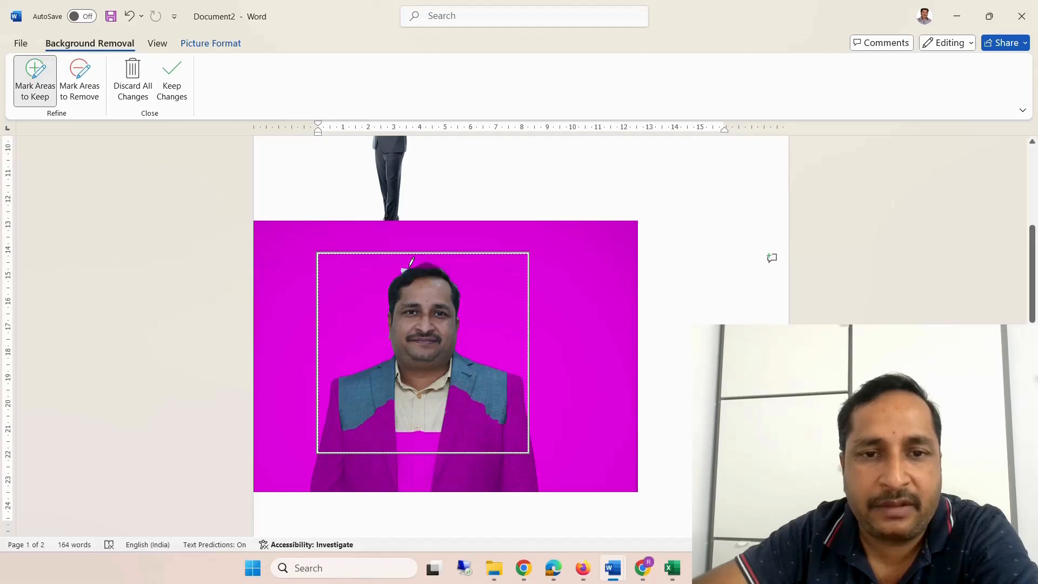
pyautogui.moveTo(408, 266)
pyautogui.mouseDown()
pyautogui.moveTo(436, 262)
pyautogui.moveTo(413, 262)
pyautogui.mouseUp()
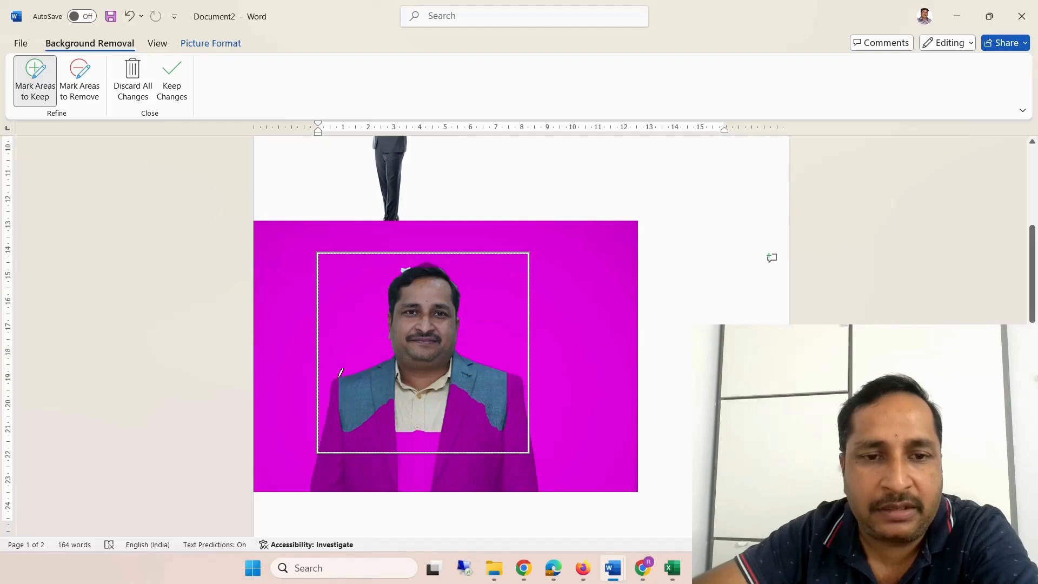
# - Mark both sleeves and the lower jacket of the portrait as areas to keep, and apply the background removal
pyautogui.moveTo(341, 372)
pyautogui.mouseDown()
pyautogui.moveTo(344, 436)
pyautogui.moveTo(327, 399)
pyautogui.moveTo(340, 373)
pyautogui.moveTo(326, 449)
pyautogui.moveTo(531, 447)
pyautogui.moveTo(521, 368)
pyautogui.moveTo(508, 372)
pyautogui.moveTo(500, 422)
pyautogui.moveTo(457, 384)
pyautogui.moveTo(424, 433)
pyautogui.moveTo(401, 411)
pyautogui.moveTo(371, 410)
pyautogui.moveTo(339, 433)
pyautogui.moveTo(332, 400)
pyautogui.moveTo(326, 451)
pyautogui.moveTo(496, 445)
pyautogui.moveTo(520, 371)
pyautogui.moveTo(496, 423)
pyautogui.moveTo(324, 433)
pyautogui.mouseUp()
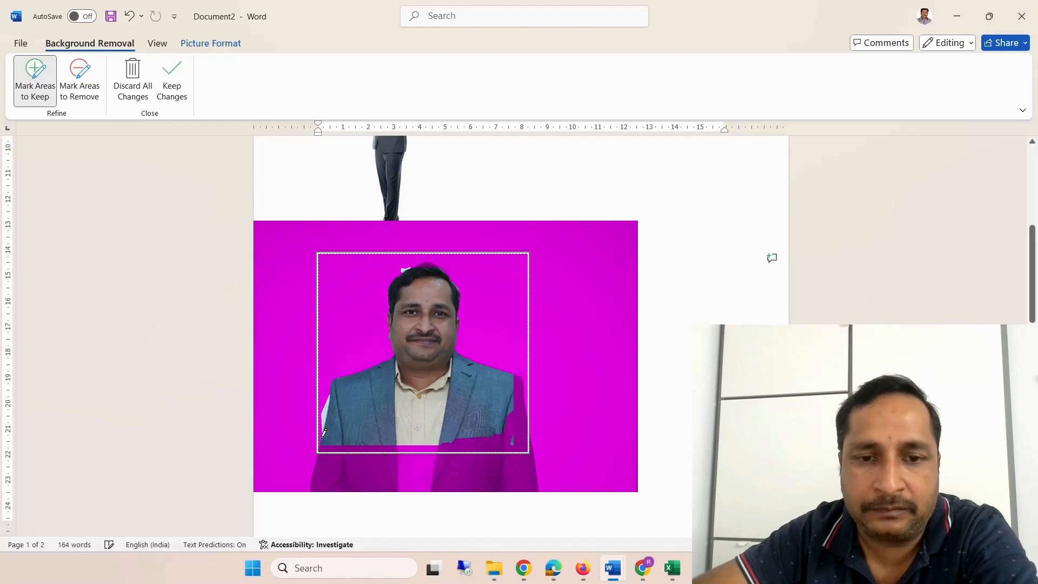
pyautogui.moveTo(516, 372)
pyautogui.mouseDown()
pyautogui.moveTo(507, 449)
pyautogui.moveTo(535, 438)
pyautogui.moveTo(527, 382)
pyautogui.mouseUp()
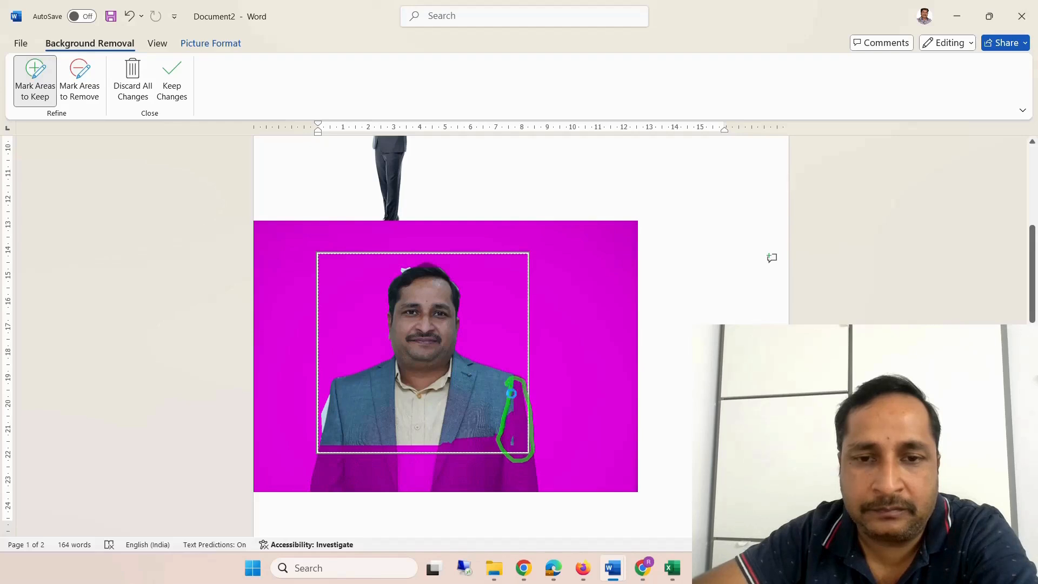
pyautogui.moveTo(502, 415); pyautogui.dragTo(502, 417)
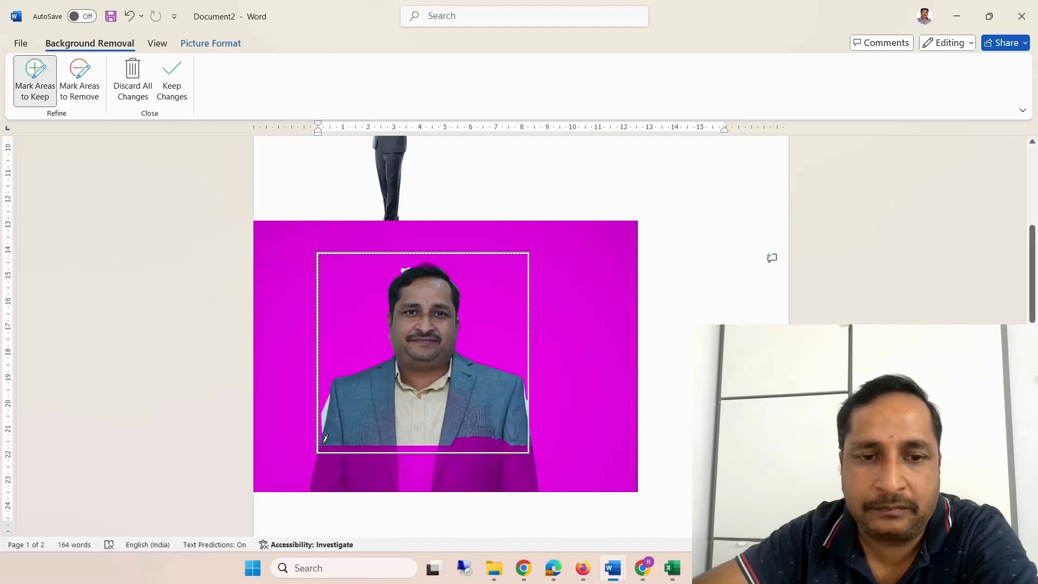
pyautogui.moveTo(318, 443)
pyautogui.mouseDown()
pyautogui.moveTo(373, 455)
pyautogui.moveTo(534, 444)
pyautogui.moveTo(517, 432)
pyautogui.moveTo(460, 437)
pyautogui.moveTo(500, 437)
pyautogui.moveTo(480, 429)
pyautogui.moveTo(319, 444)
pyautogui.mouseUp()
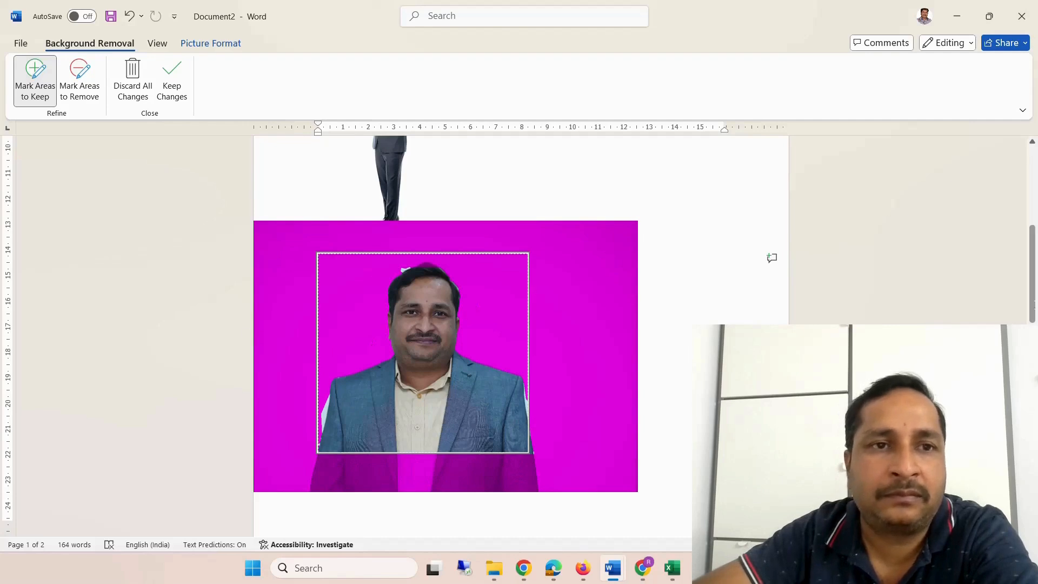
pyautogui.click(243, 200)
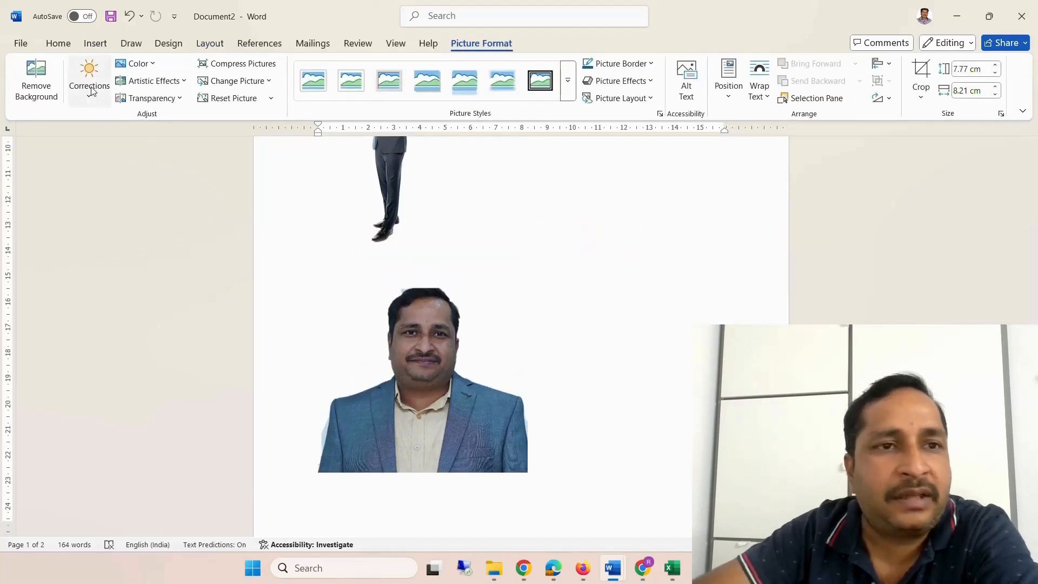
# - Examine the correction, color, artistic effect, transparency and compression options available for the blue-suit portrait
pyautogui.click(91, 87)
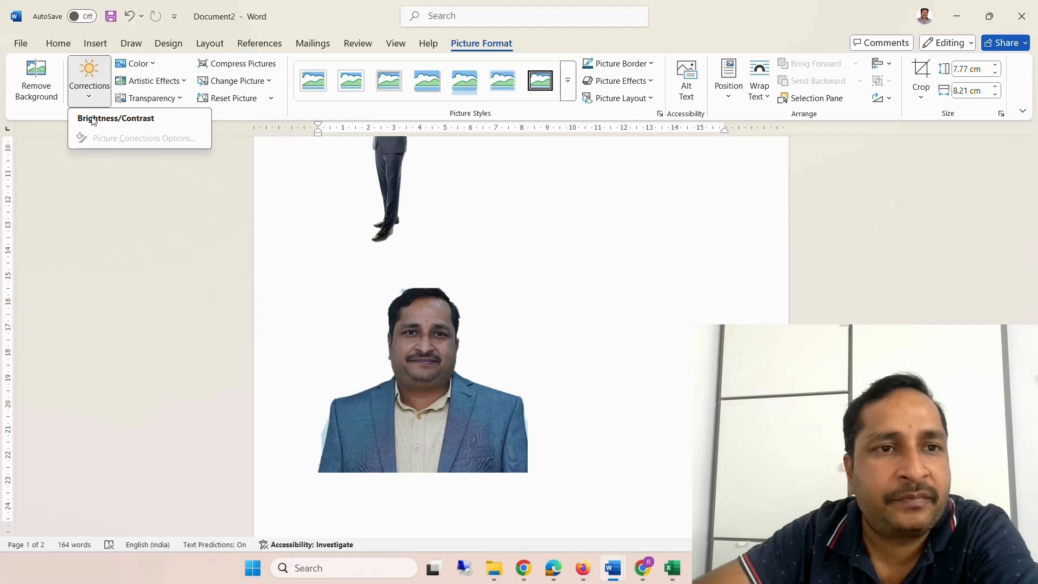
pyautogui.click(91, 92)
pyautogui.click(290, 267)
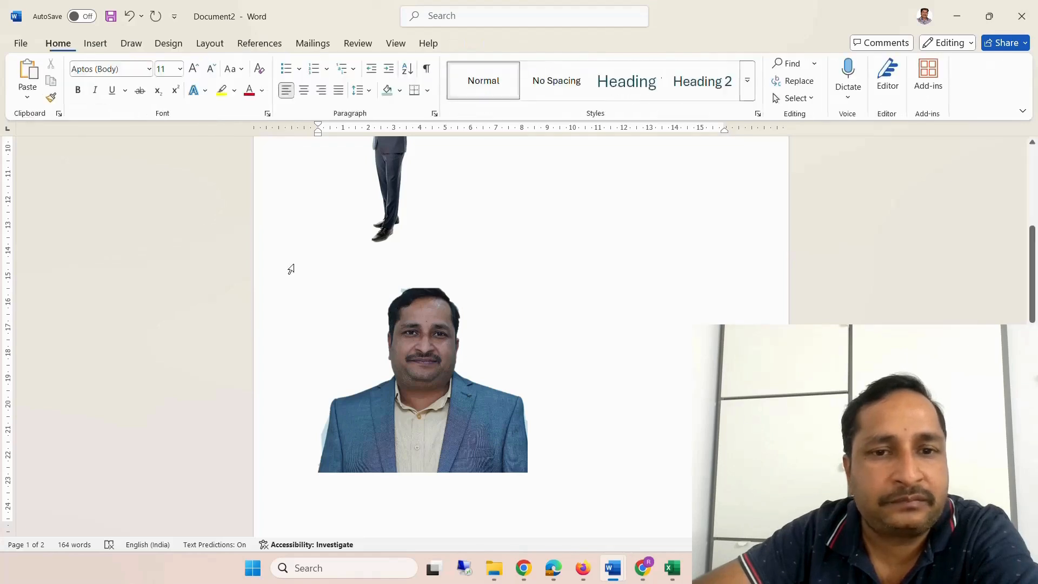
pyautogui.click(447, 371)
pyautogui.click(90, 83)
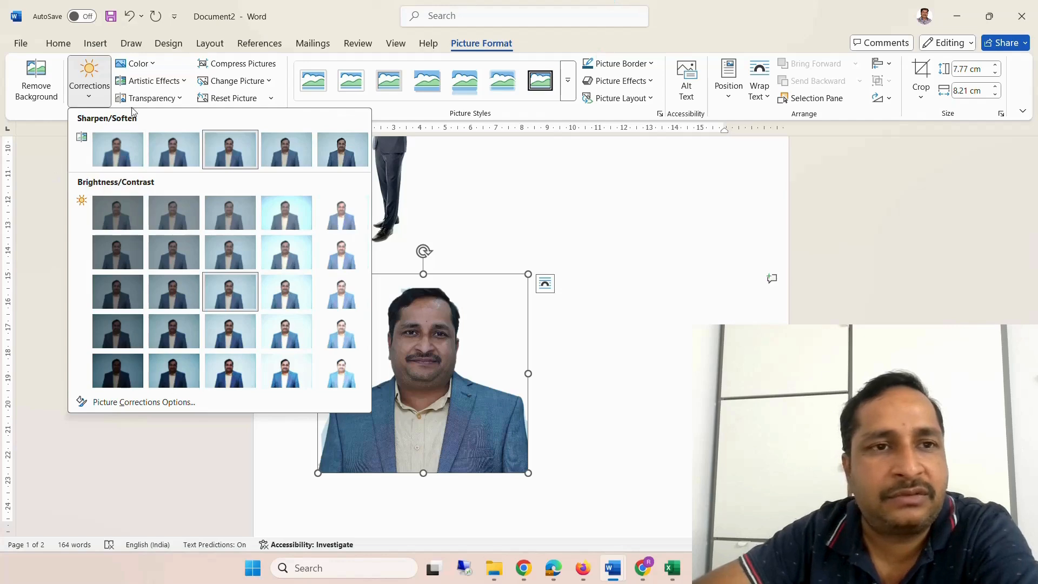
pyautogui.click(149, 67)
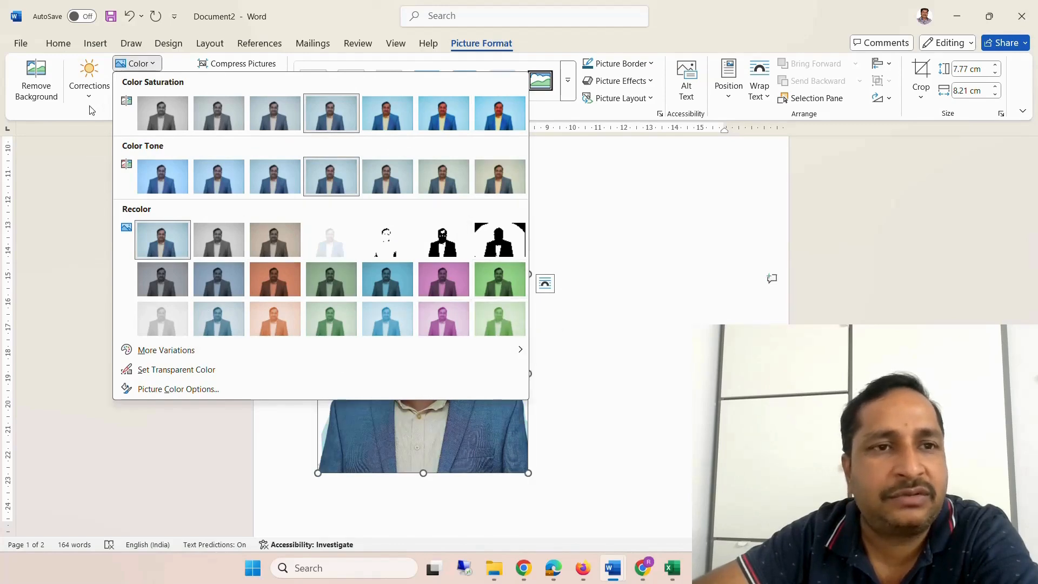
pyautogui.click(89, 87)
pyautogui.click(151, 81)
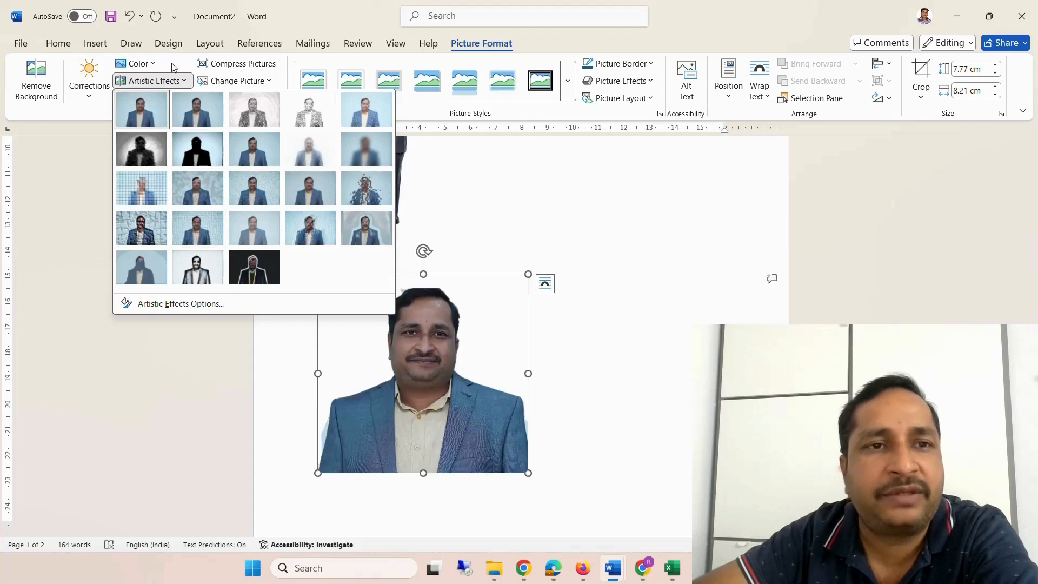
pyautogui.click(172, 77)
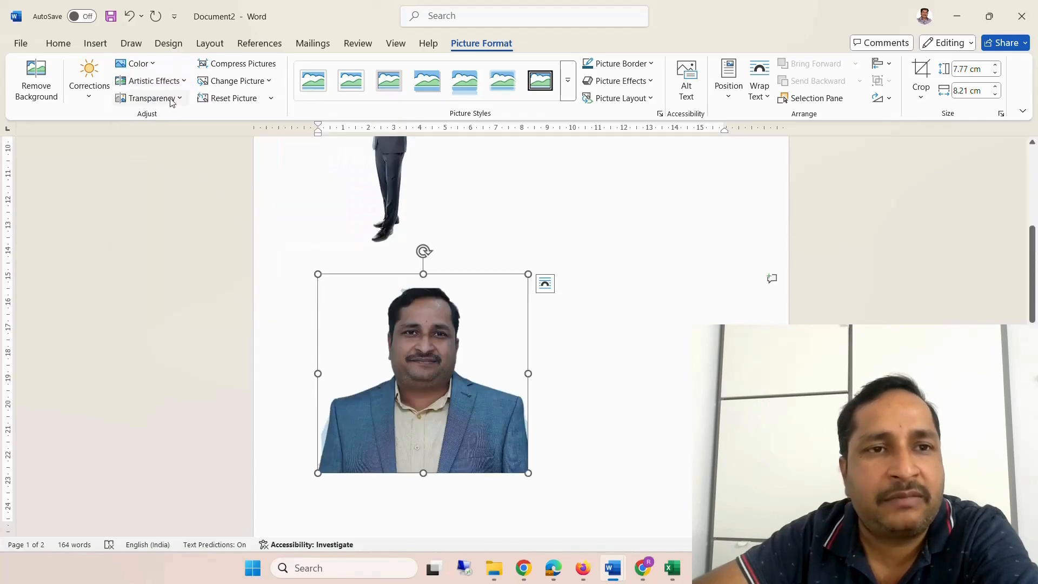
pyautogui.click(172, 99)
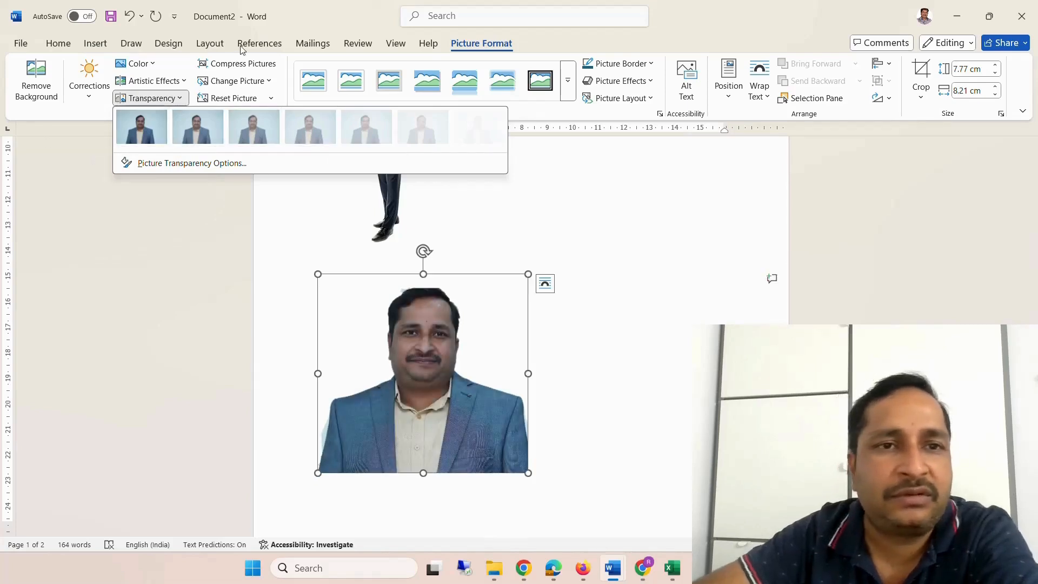
pyautogui.click(275, 65)
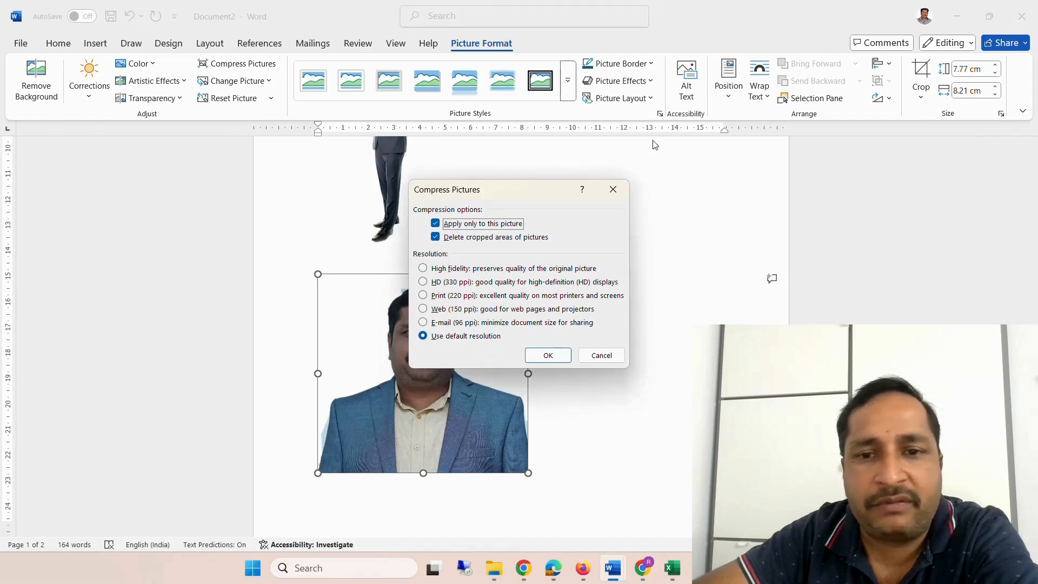
pyautogui.click(608, 352)
# - Compress only the standing suited man's picture to E-mail (96 ppi) resolution, deleting its cropped areas
pyautogui.scroll(3, 411, 205)
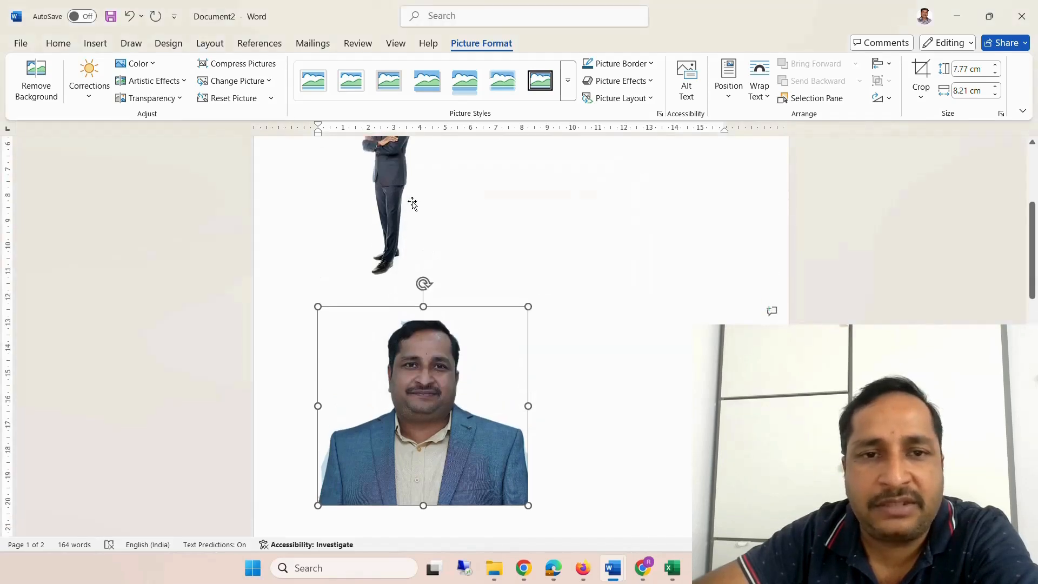
pyautogui.click(401, 229)
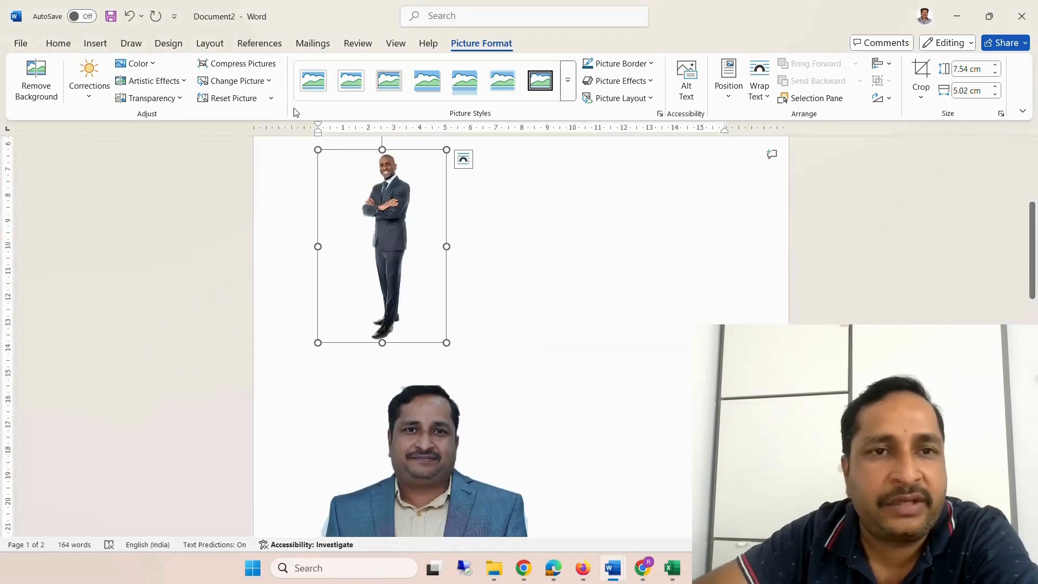
pyautogui.click(278, 71)
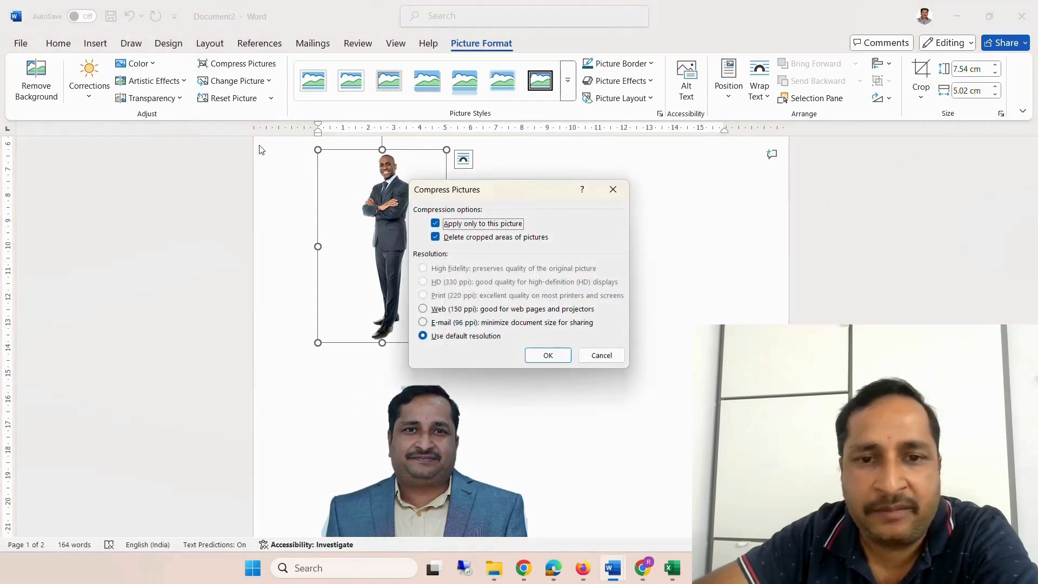
pyautogui.click(445, 326)
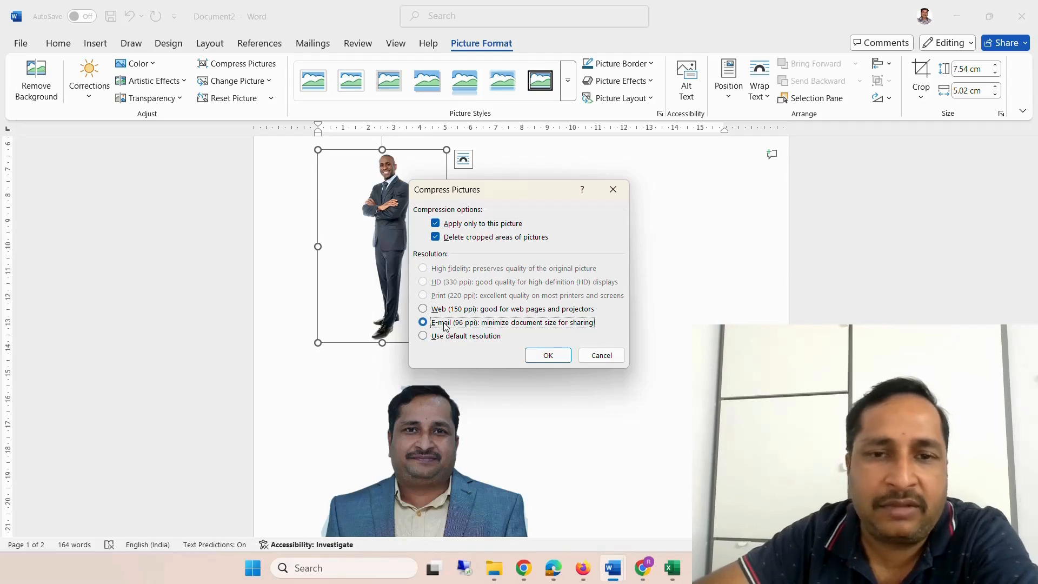
pyautogui.click(554, 358)
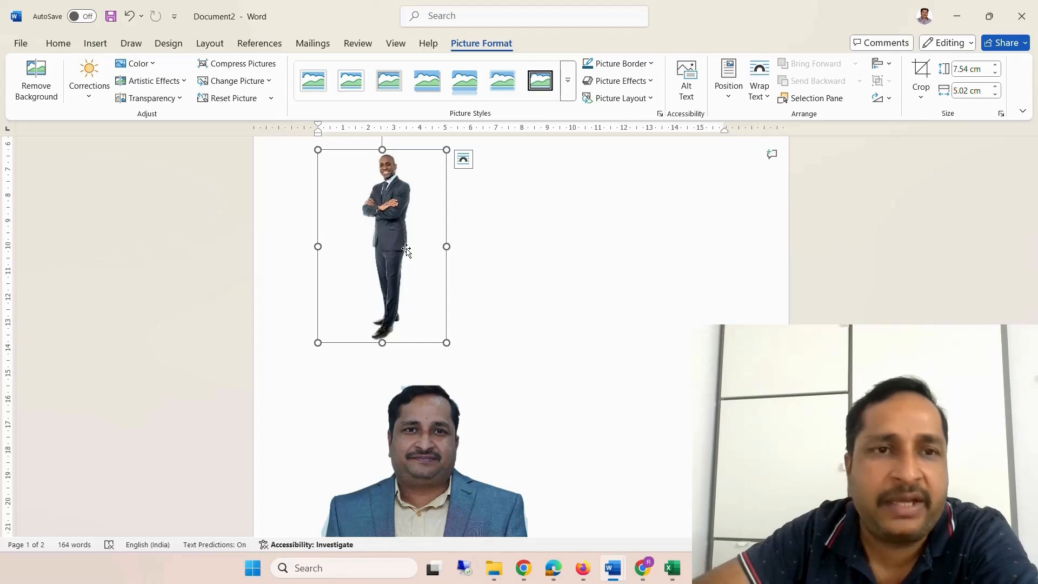
pyautogui.click(272, 83)
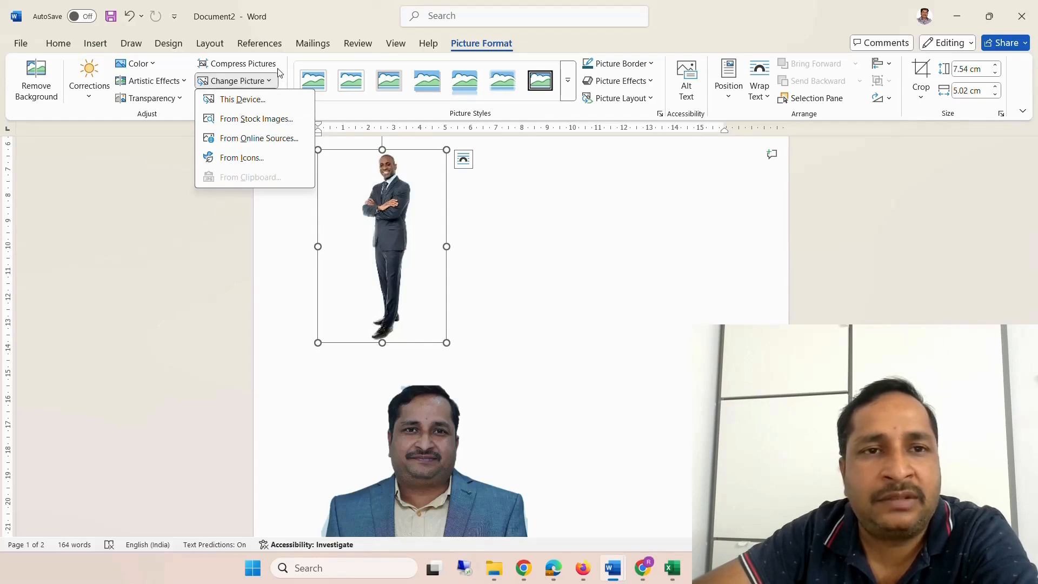
pyautogui.click(286, 80)
pyautogui.click(275, 81)
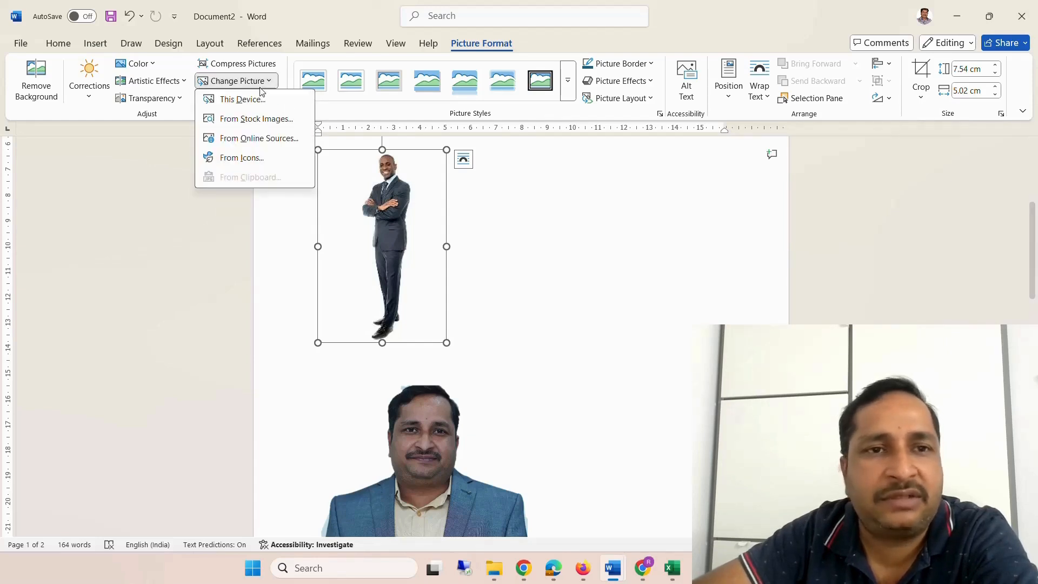
pyautogui.click(286, 80)
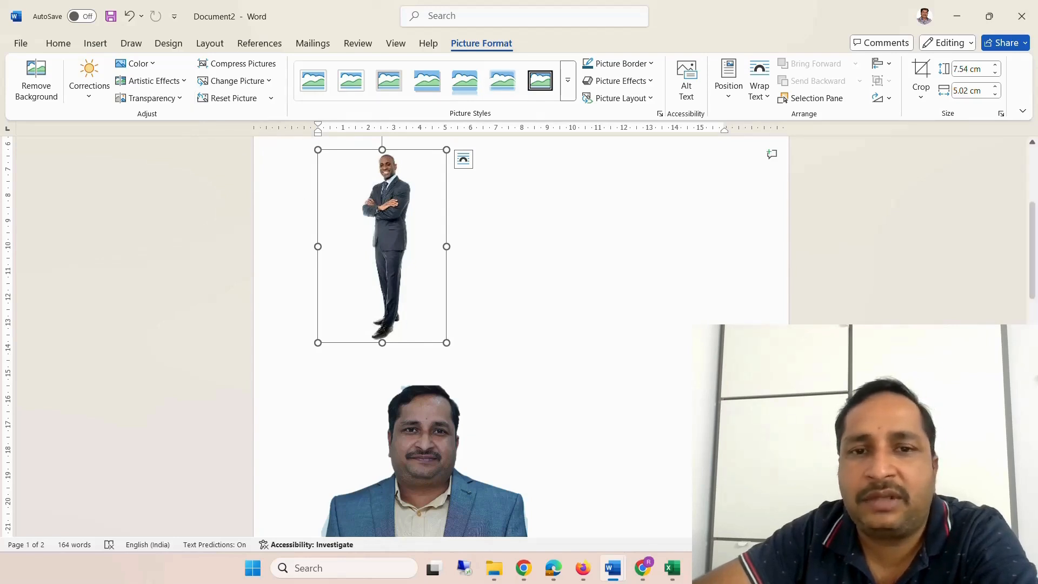
# - Apply the black double-frame picture style to the standing suited man's picture
pyautogui.press('Down')
pyautogui.click(383, 231)
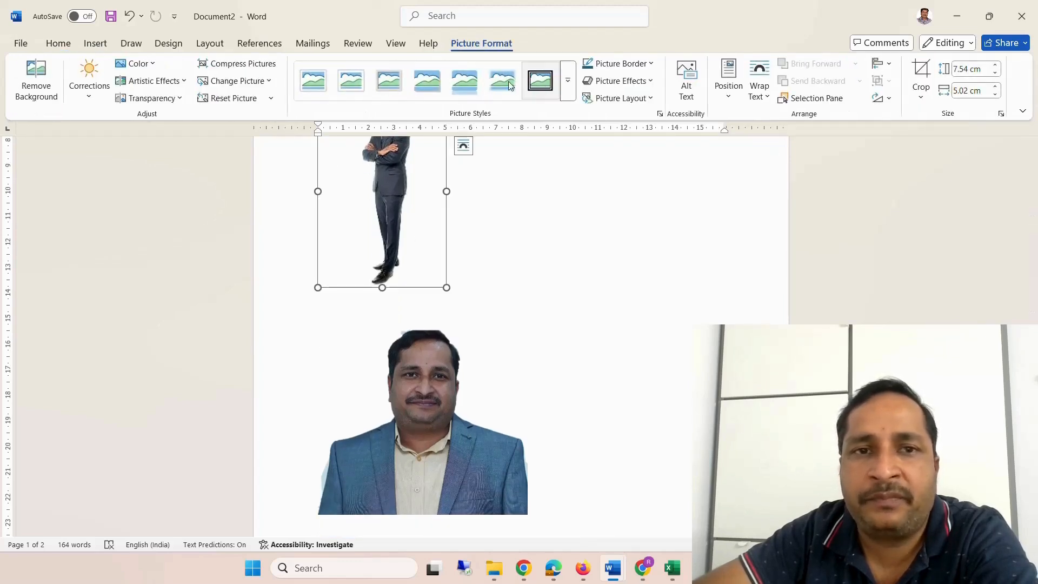
pyautogui.click(568, 84)
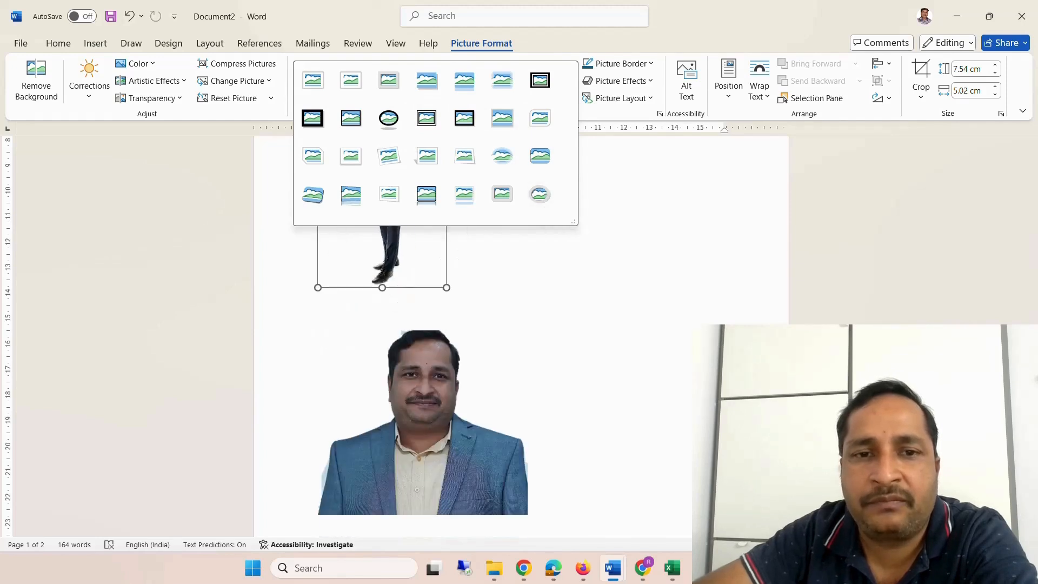
pyautogui.click(427, 277)
pyautogui.scroll(3, 427, 276)
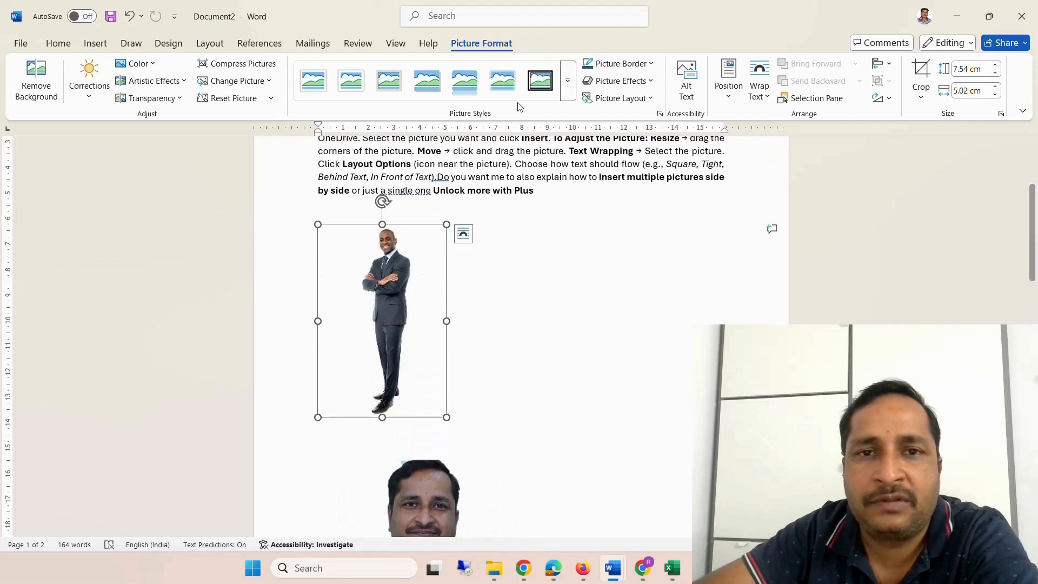
pyautogui.click(543, 85)
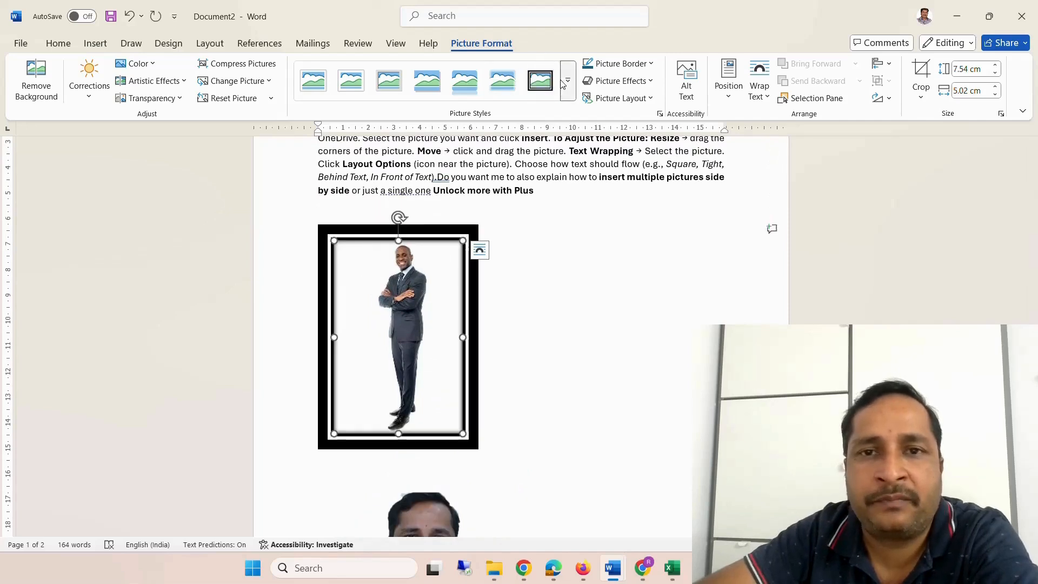
# - Apply the oval metal-frame picture style to the standing suited man's picture
pyautogui.click(567, 81)
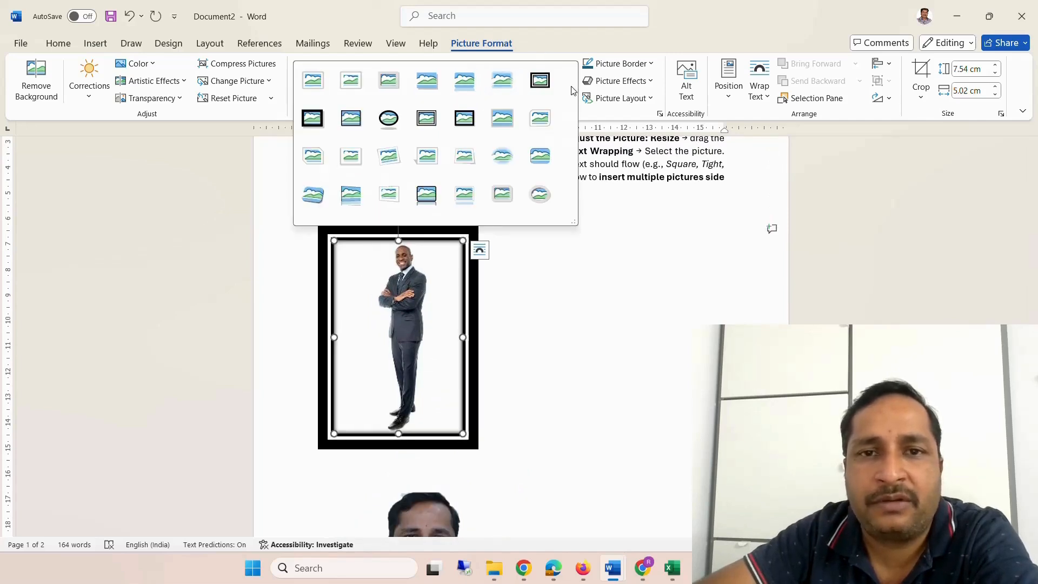
pyautogui.click(540, 194)
pyautogui.click(473, 441)
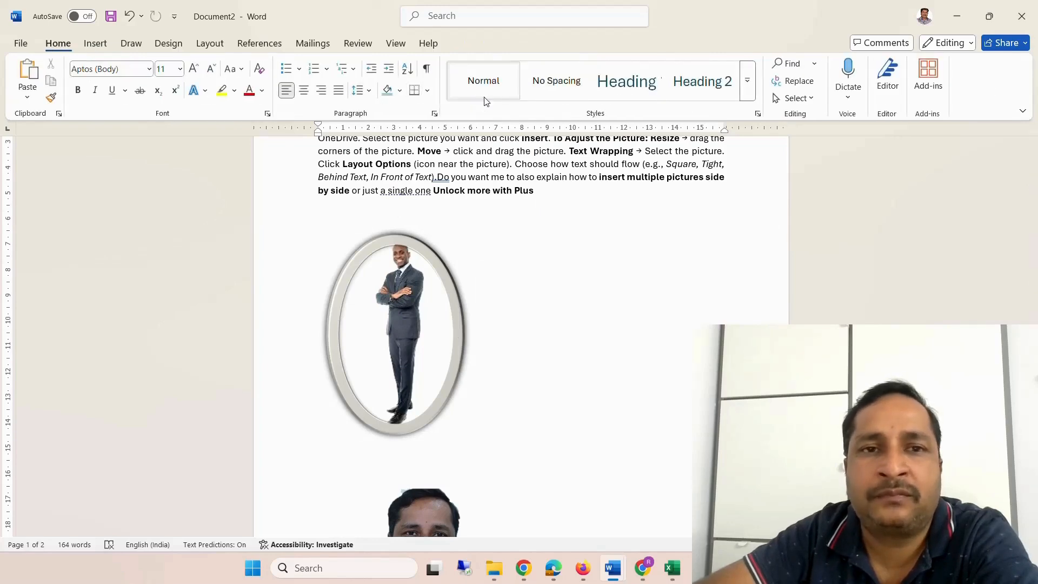
pyautogui.click(416, 324)
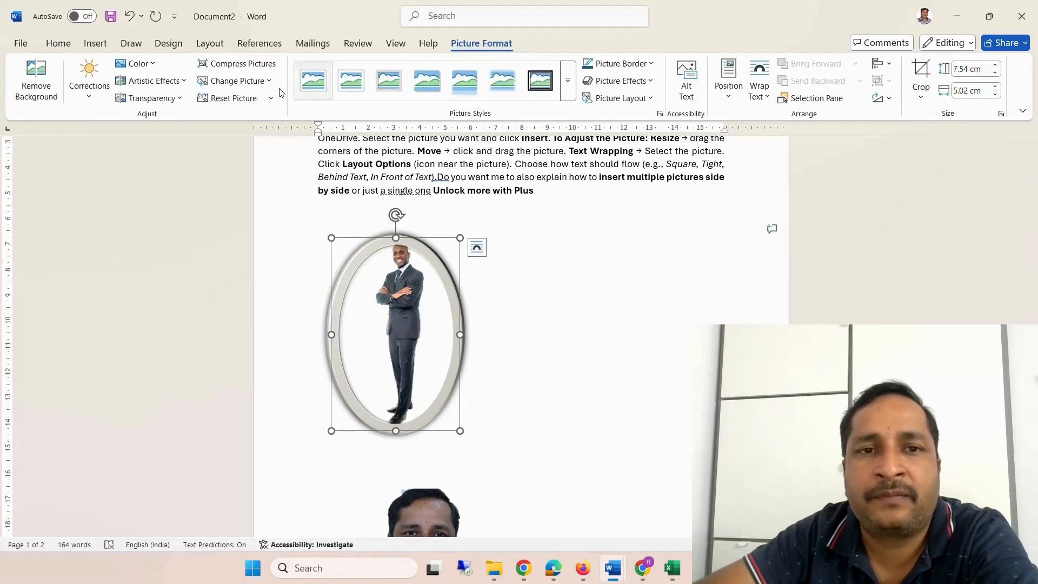
# - Apply the simple white frame picture style to the standing suited man's picture
pyautogui.click(317, 86)
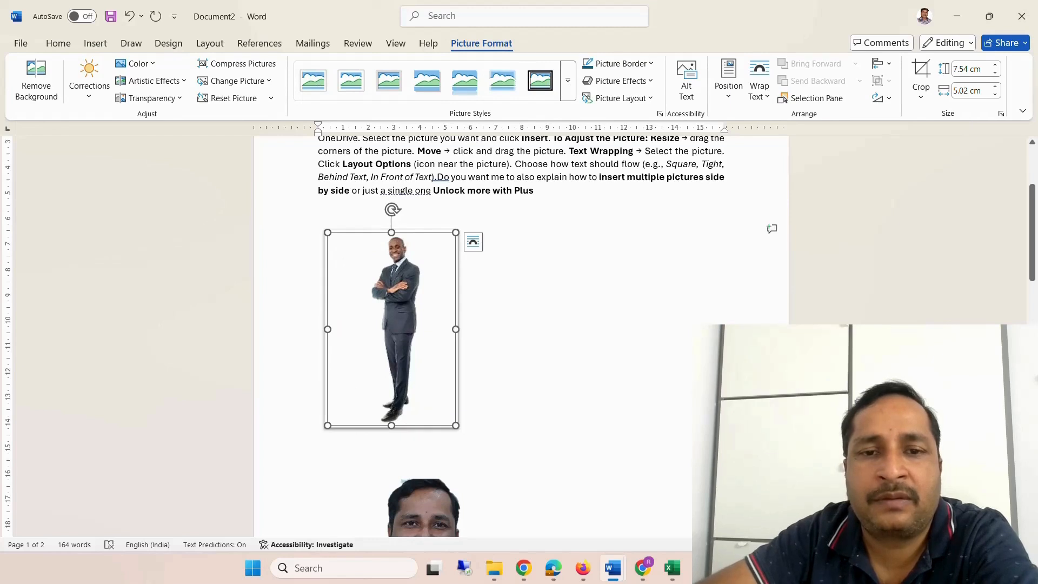
pyautogui.click(513, 335)
# - Apply the oval metal-frame picture style to the blue-suit portrait
pyautogui.scroll(-3, 508, 346)
pyautogui.click(424, 408)
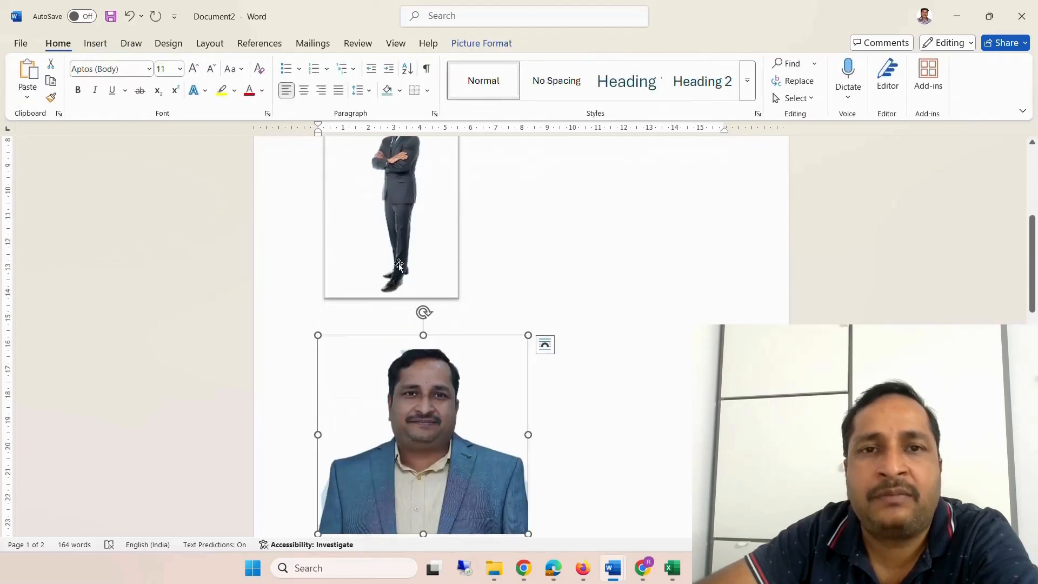
pyautogui.click(495, 46)
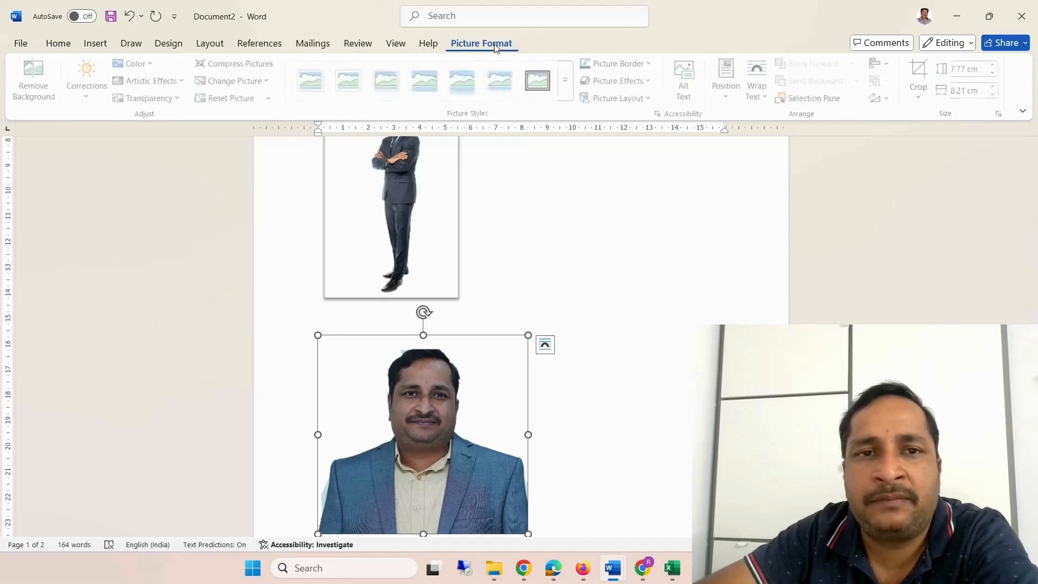
pyautogui.click(564, 80)
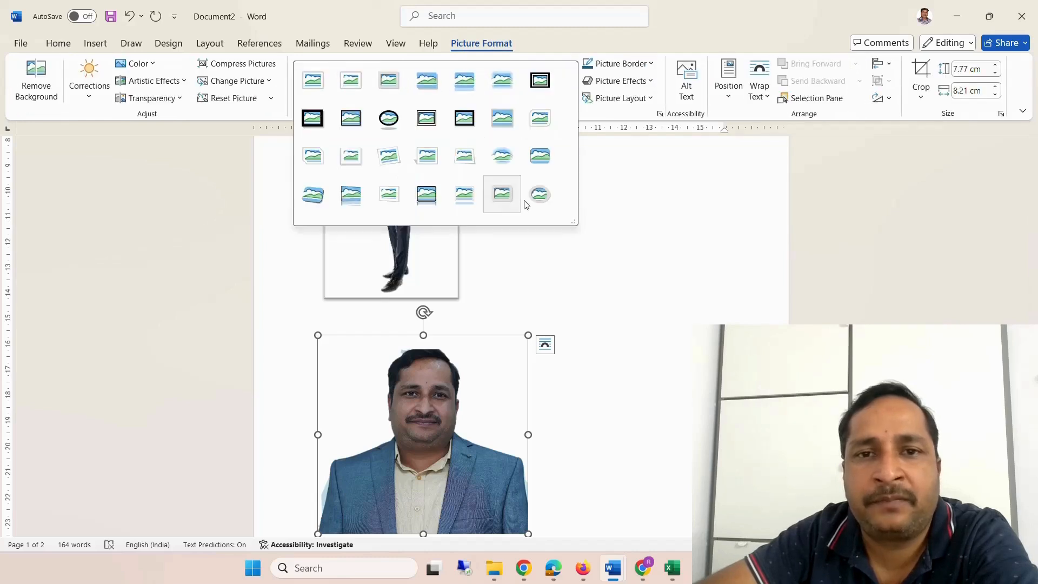
pyautogui.click(539, 194)
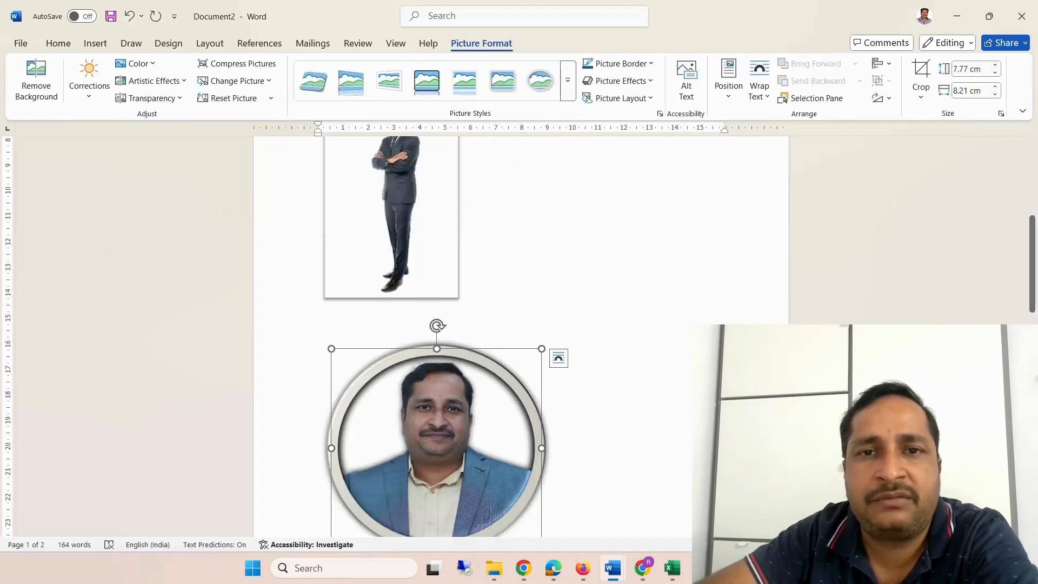
# - Try the soft-edge oval style on the blue-suit portrait and replace it with the white frame with snipped diagonal corners
pyautogui.click(569, 96)
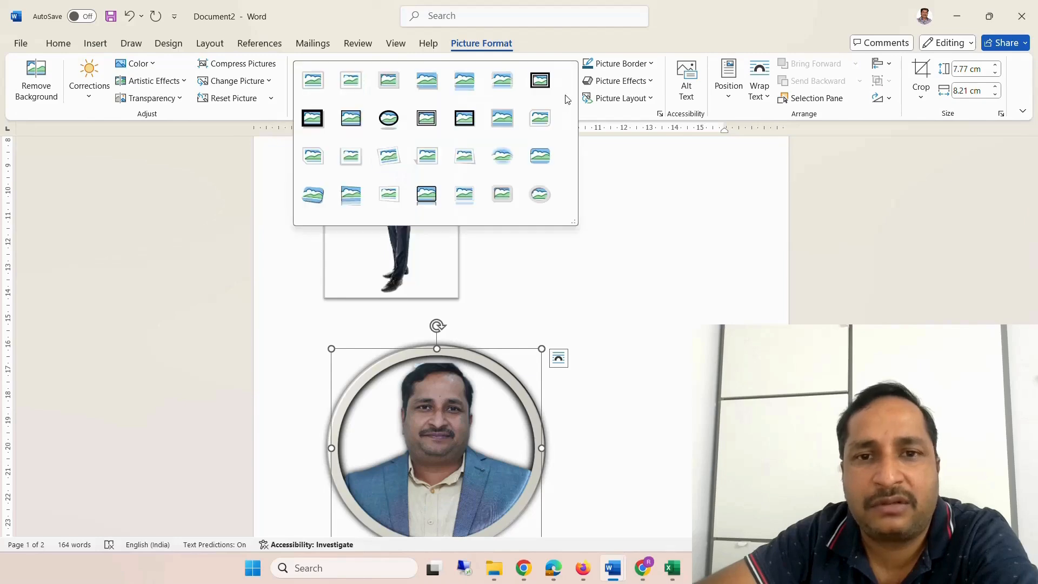
pyautogui.click(498, 165)
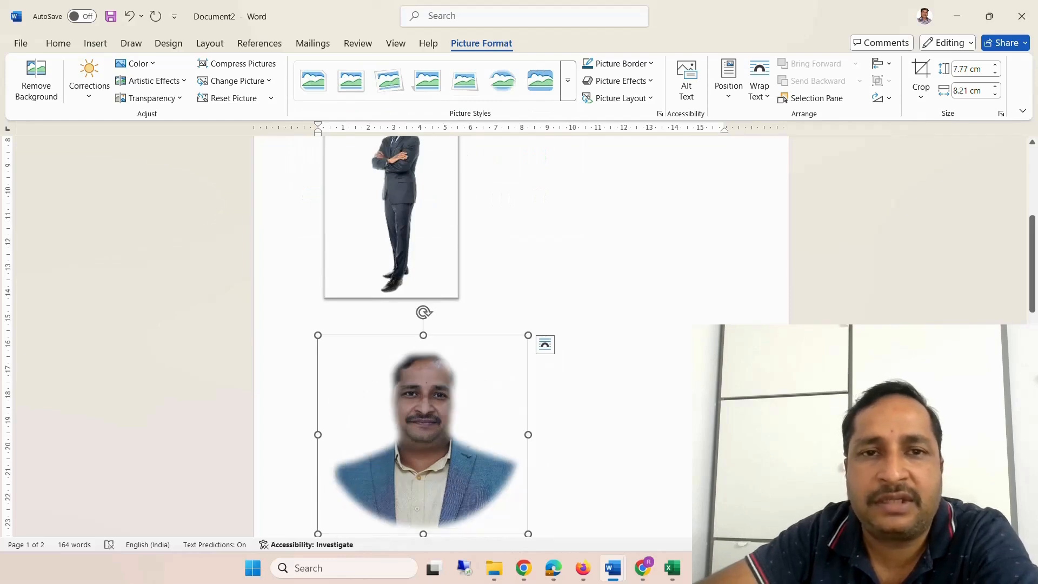
pyautogui.click(312, 88)
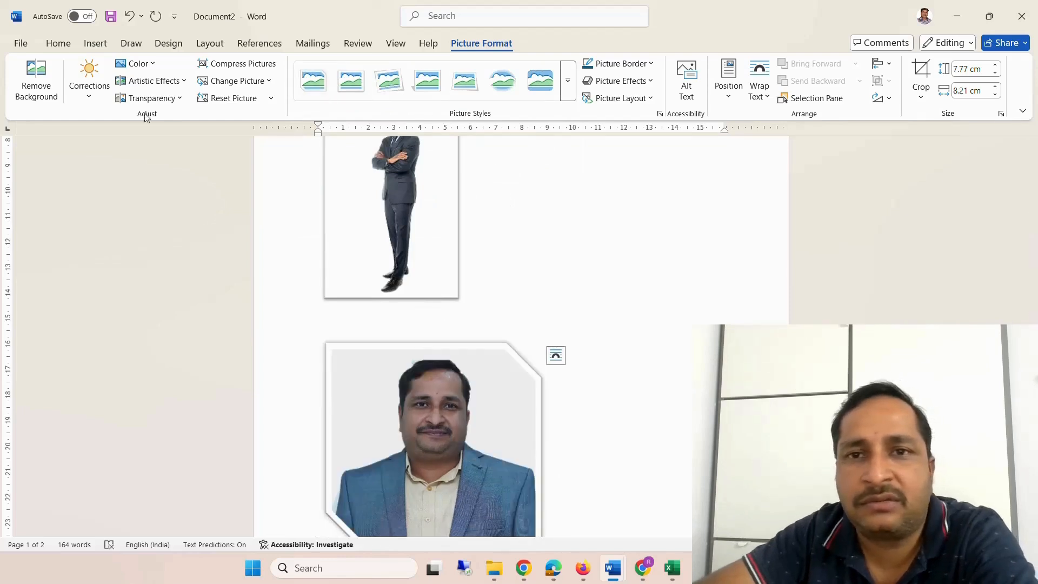
# - Preview border colors for the blue-suit portrait and apply the tilted 3-D preset effect from the last preset row
pyautogui.click(644, 65)
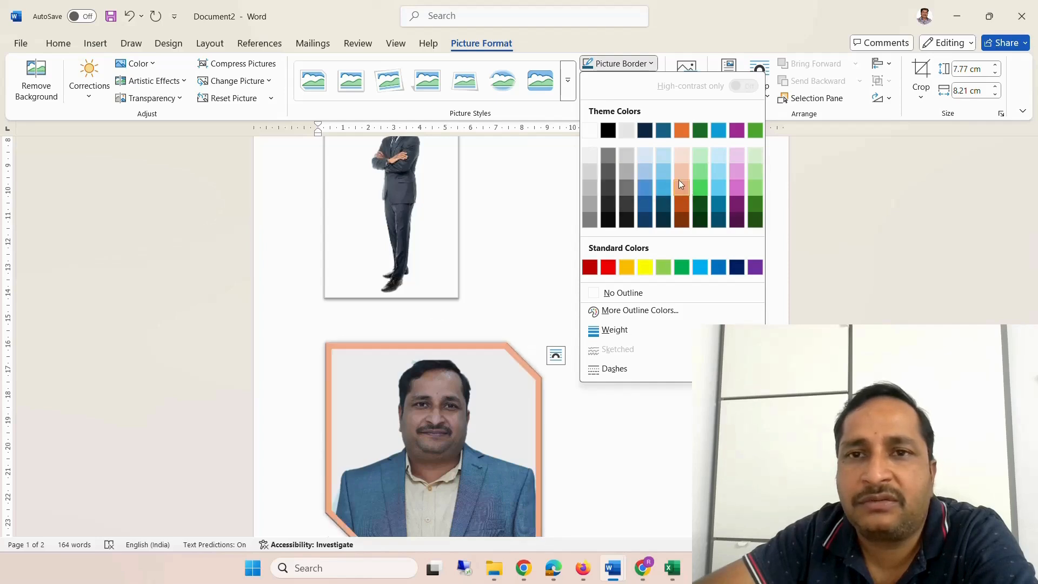
pyautogui.click(685, 470)
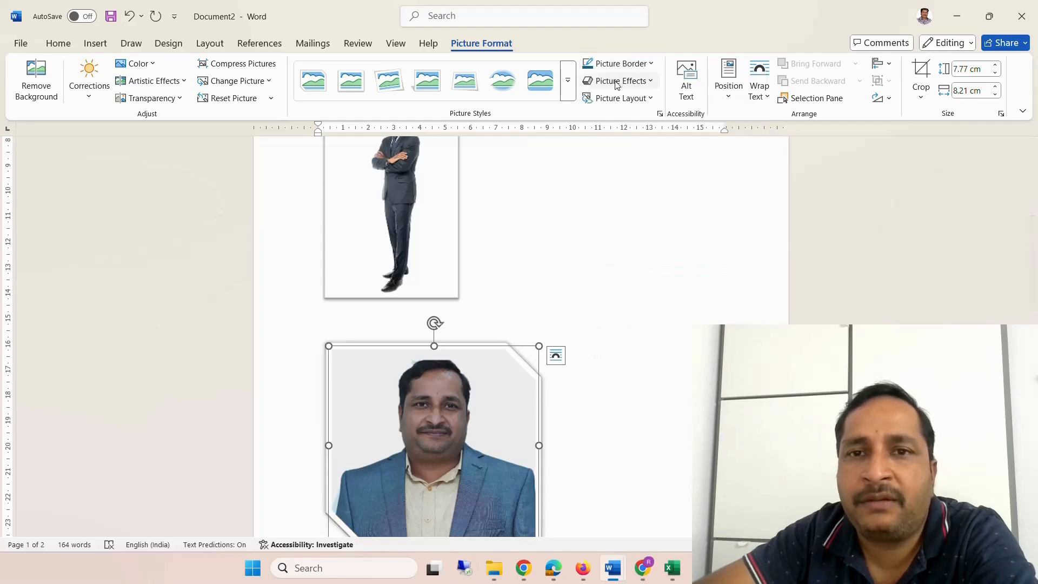
pyautogui.click(649, 81)
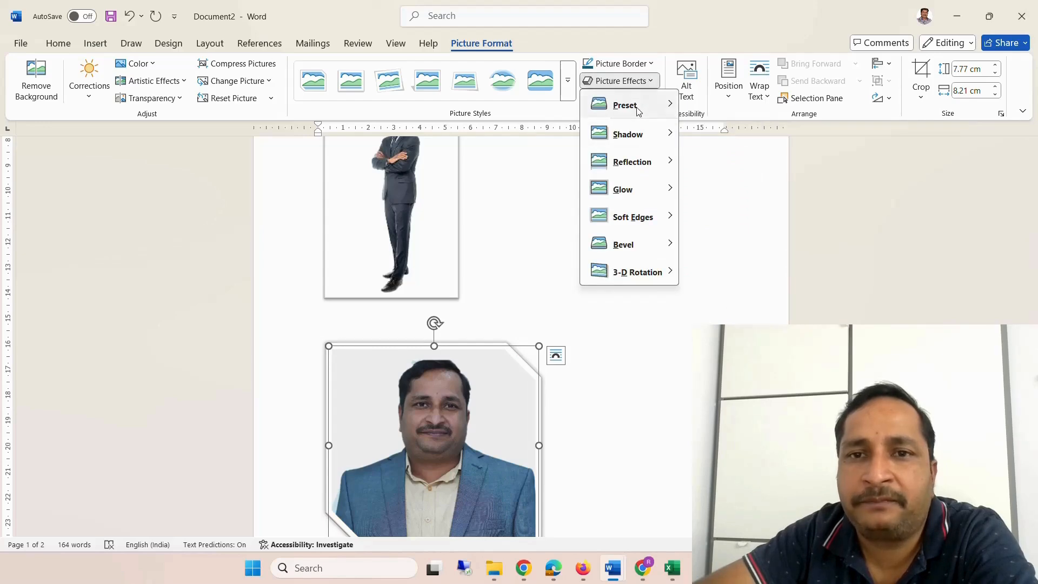
pyautogui.moveTo(640, 107)
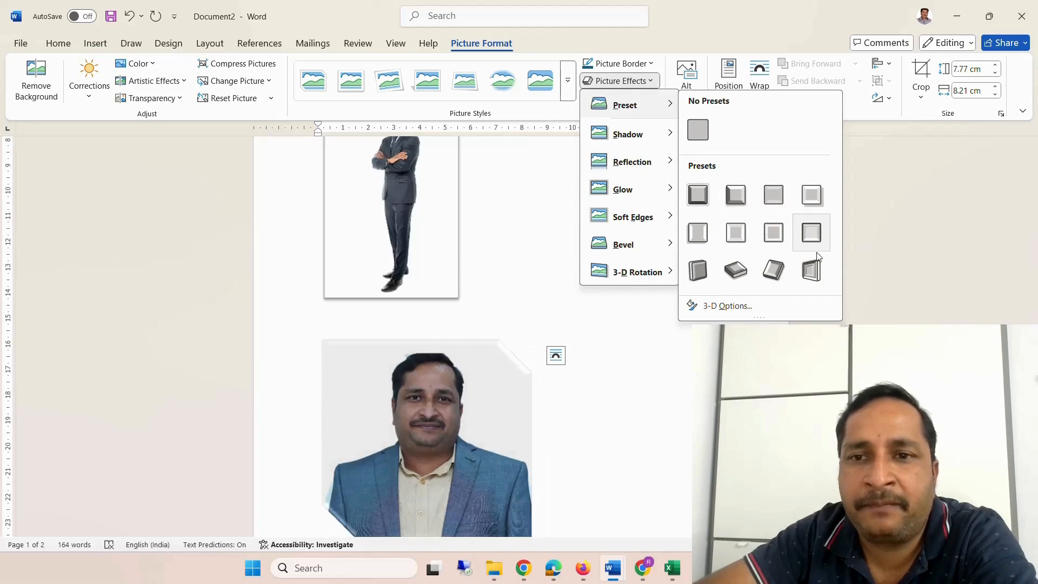
pyautogui.click(773, 270)
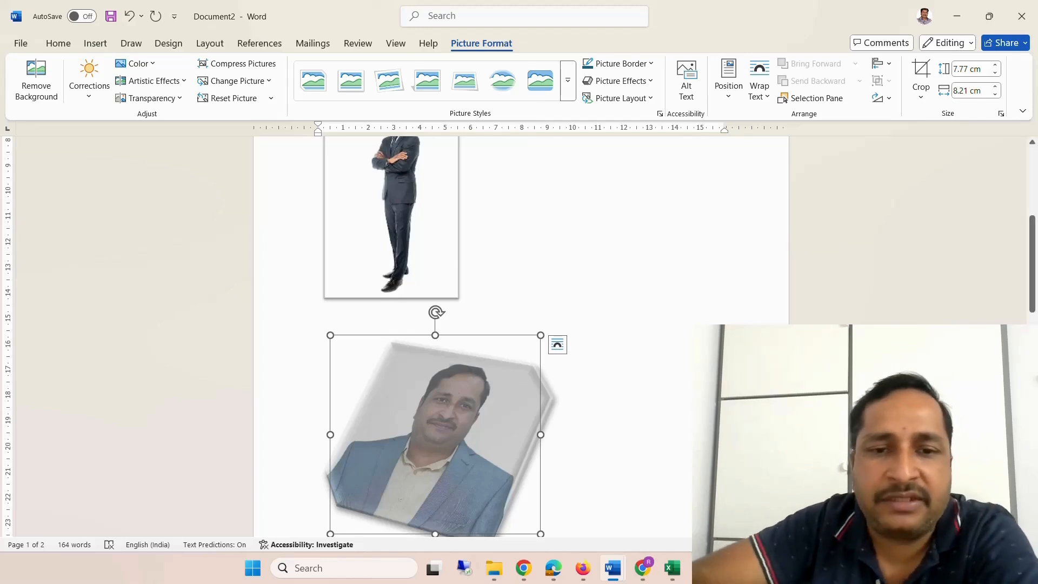
# - Reset the blue-suit portrait's formatting and size to the original
pyautogui.click(227, 99)
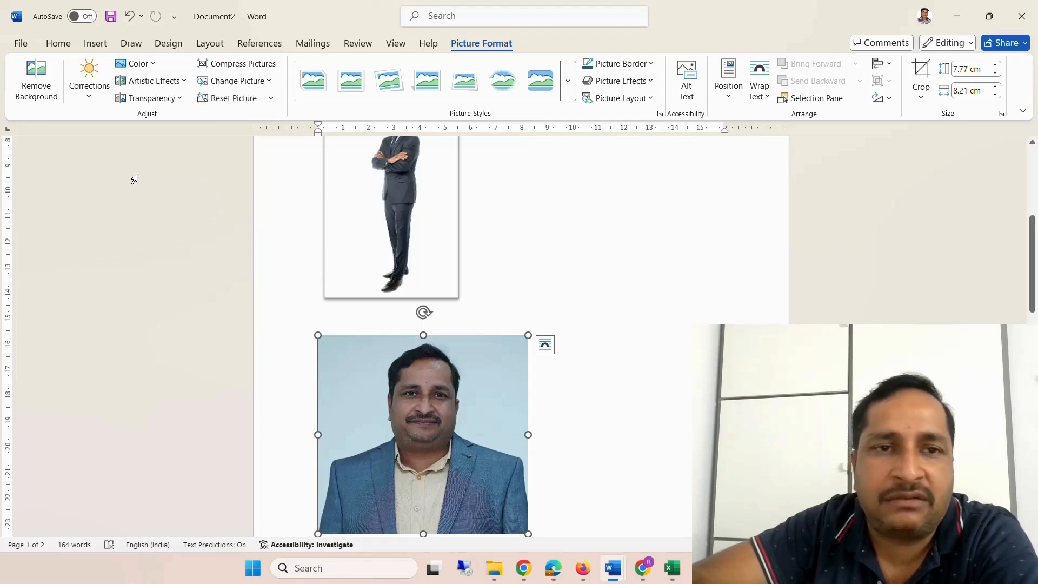
pyautogui.click(272, 100)
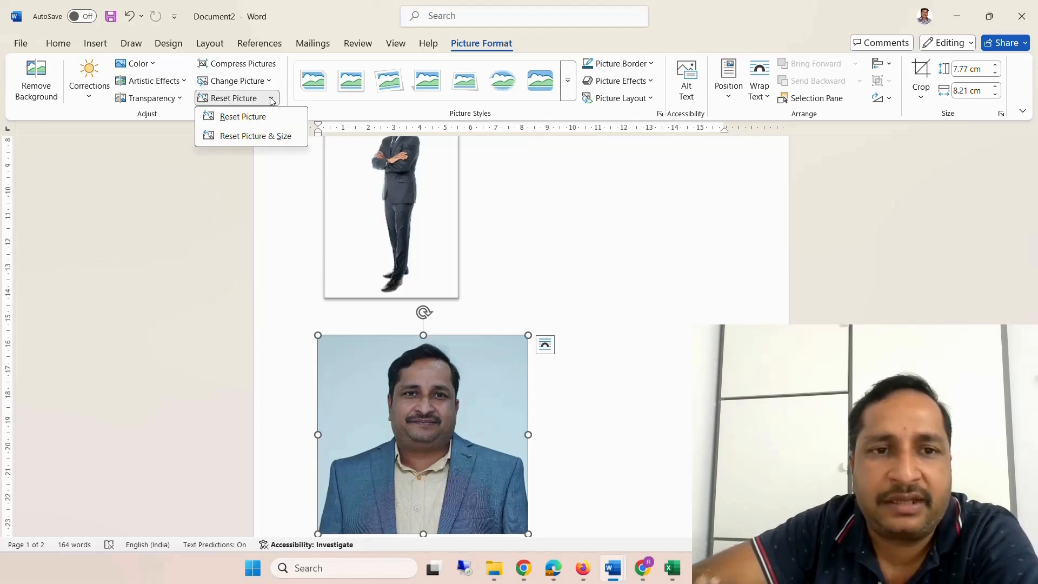
pyautogui.click(267, 136)
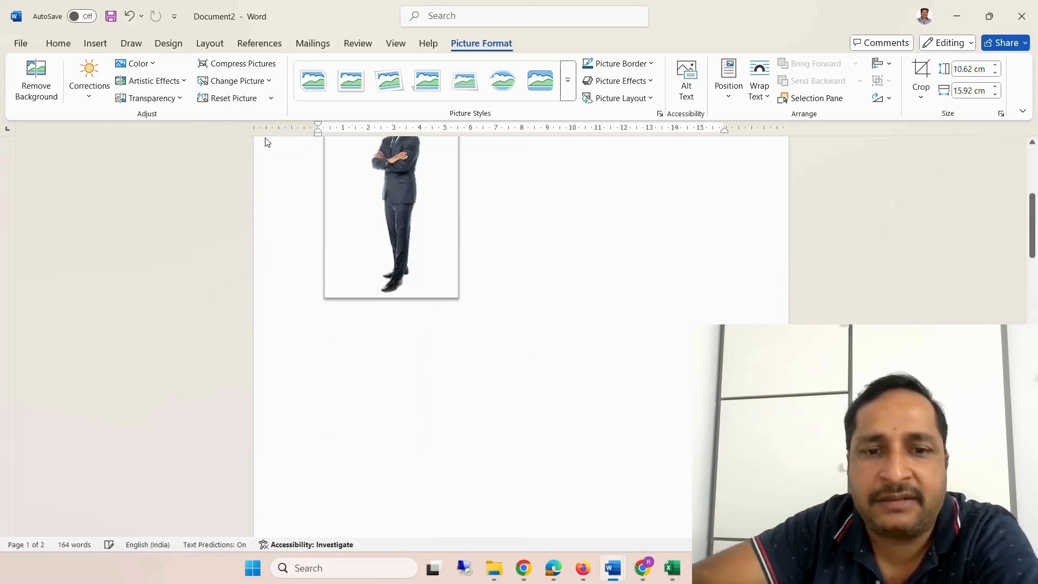
pyautogui.scroll(-10, 453, 360)
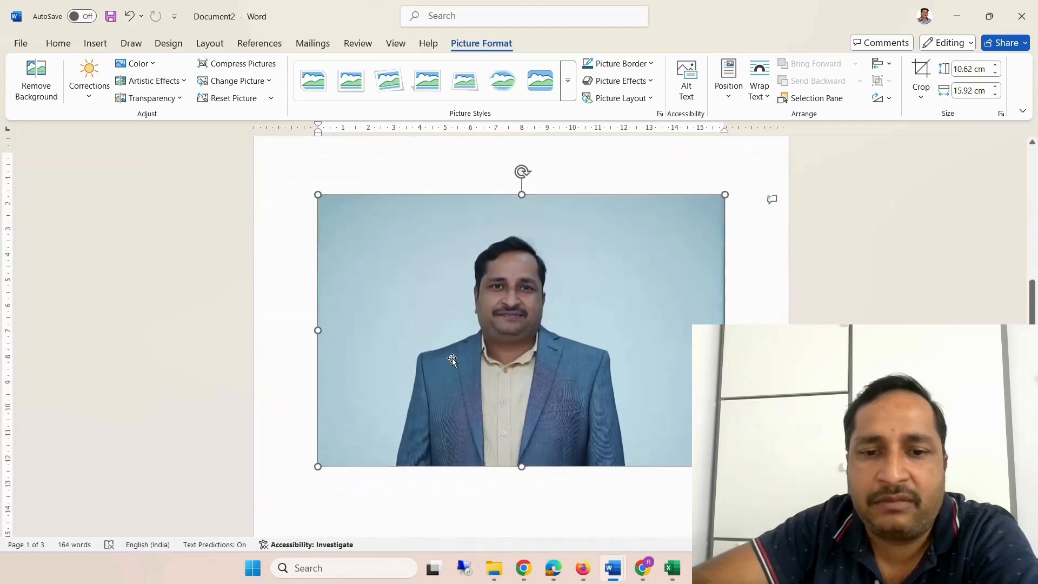
pyautogui.scroll(1, 452, 360)
pyautogui.scroll(1, 453, 360)
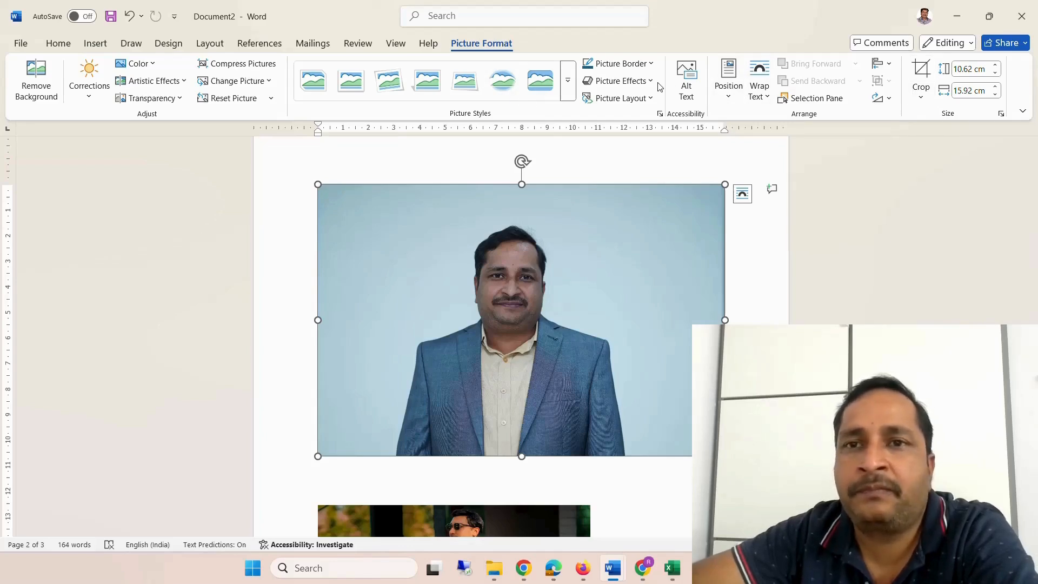
pyautogui.click(889, 99)
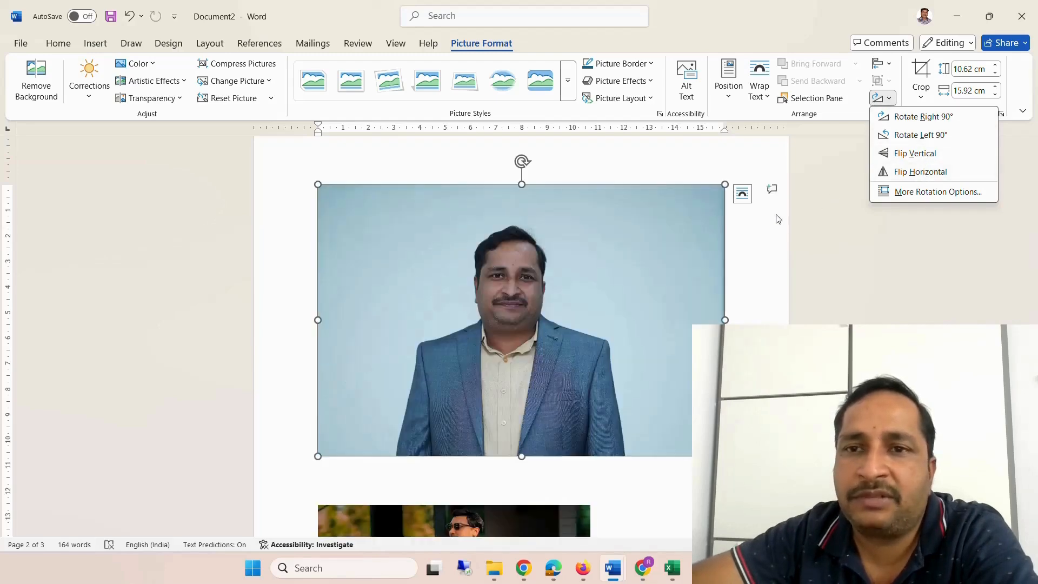
# - Apply the drop-shadow rectangle picture style to the standing suited man's picture
pyautogui.scroll(10, 522, 335)
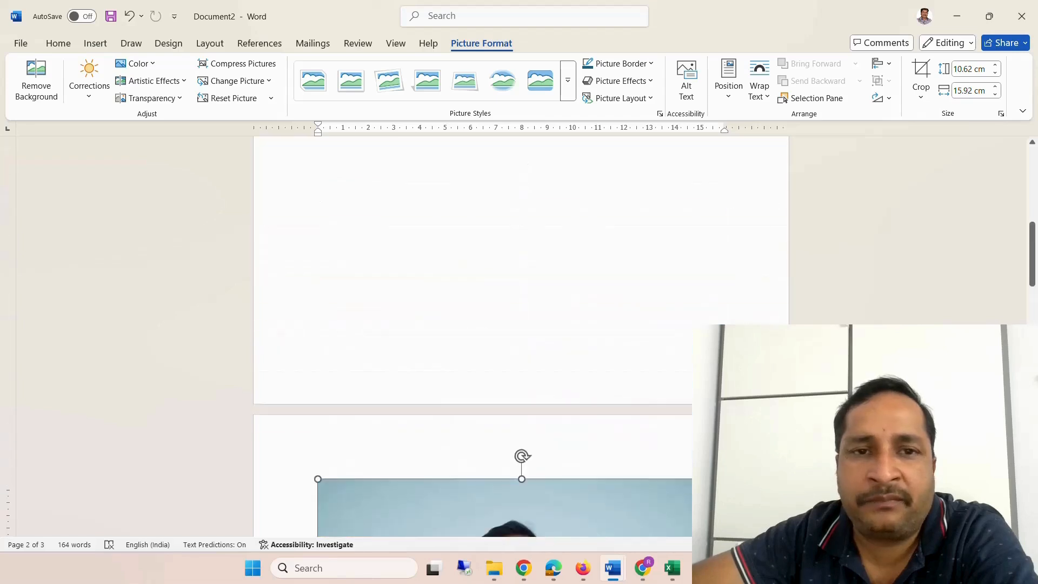
pyautogui.scroll(4, 297, 432)
pyautogui.click(359, 414)
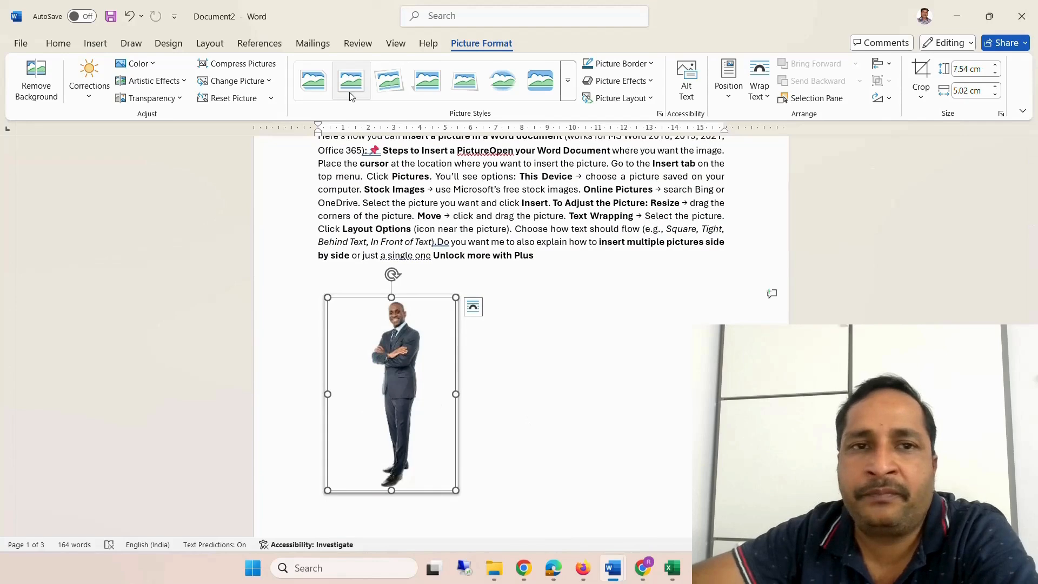
pyautogui.click(565, 95)
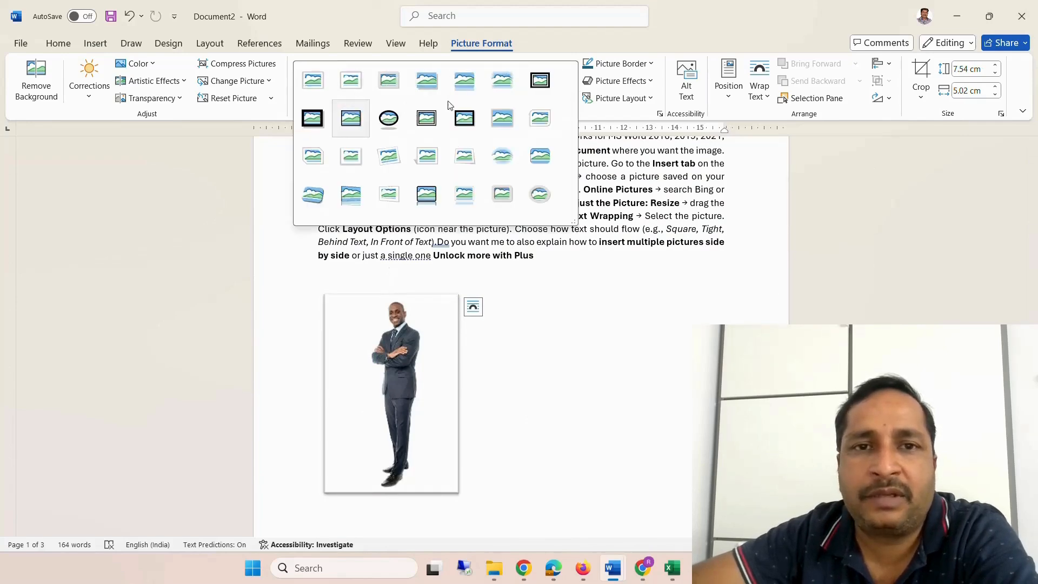
pyautogui.click(434, 83)
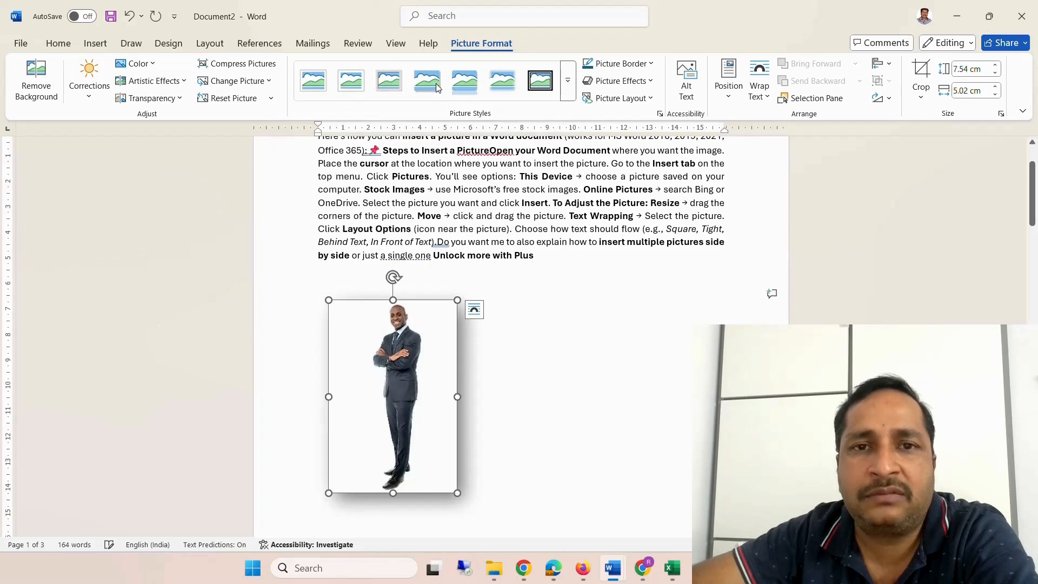
pyautogui.click(569, 90)
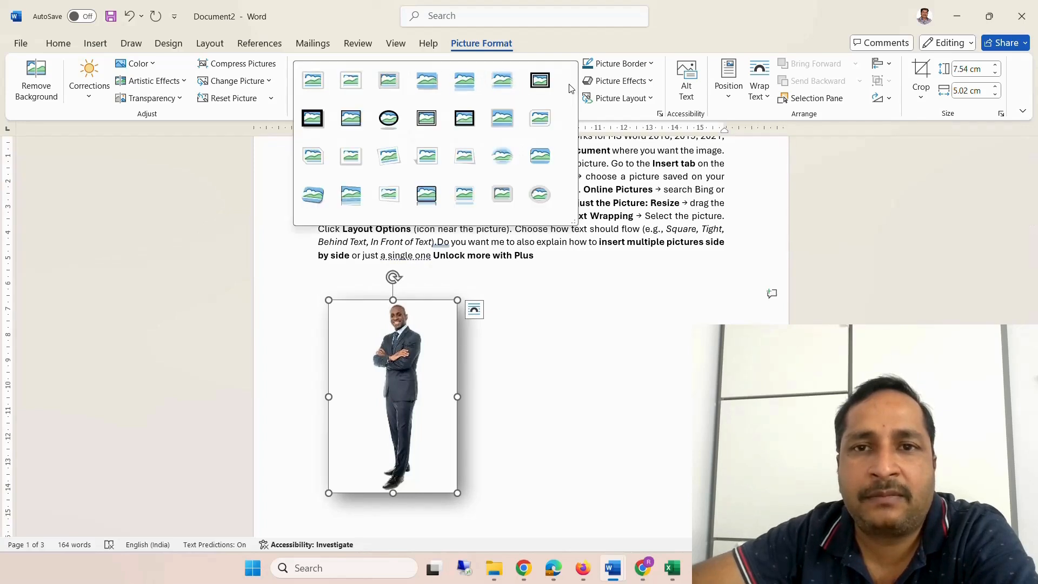
pyautogui.click(687, 322)
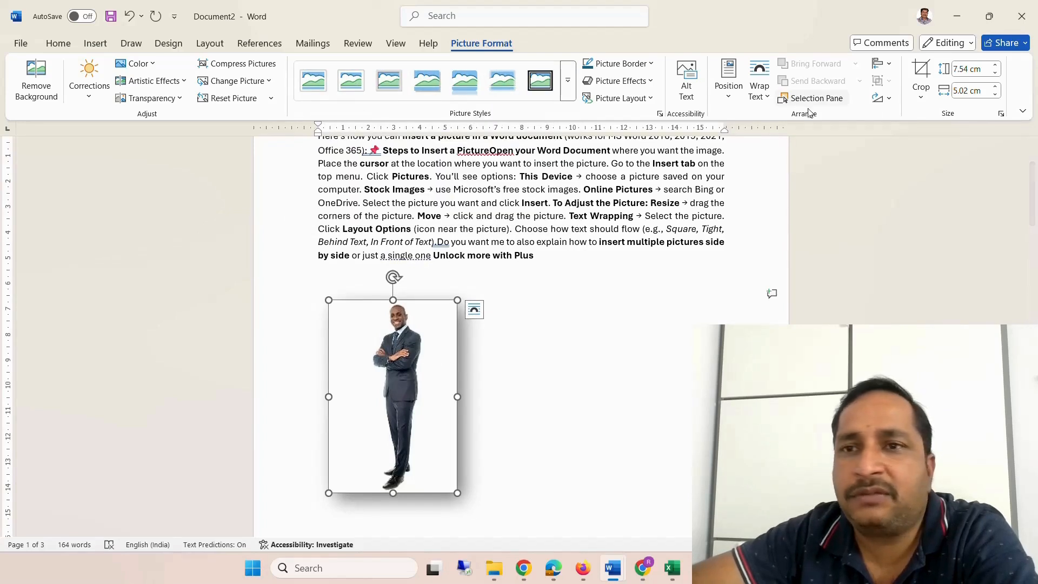
# - Flip the standing suited man's picture horizontally
pyautogui.click(879, 100)
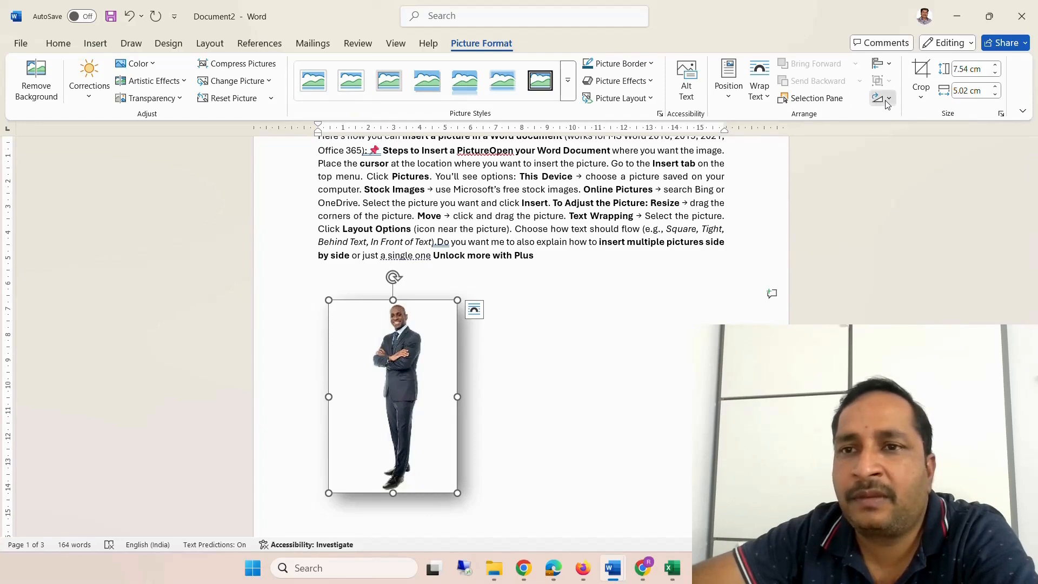
pyautogui.click(926, 173)
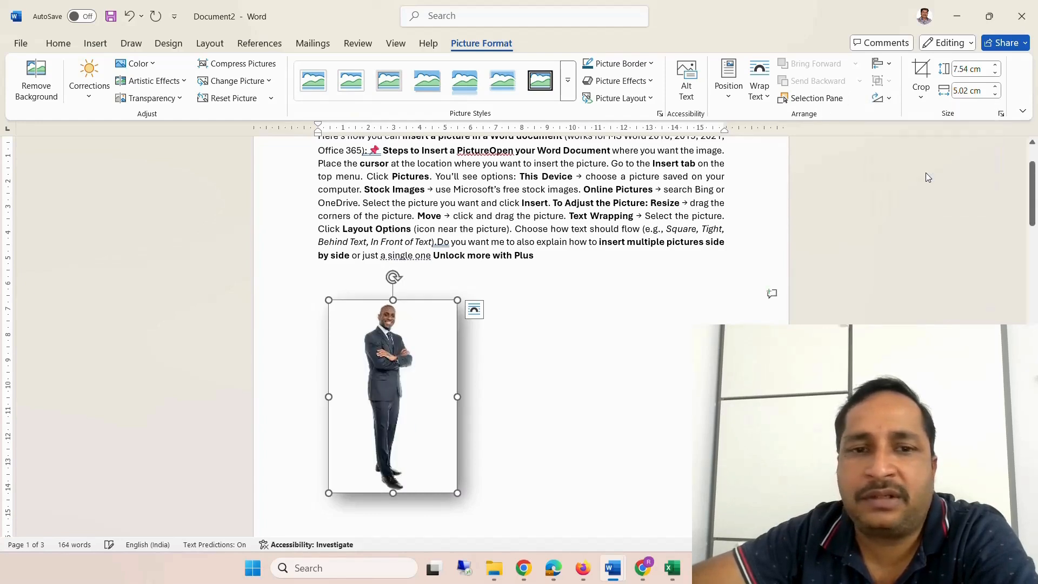
pyautogui.click(562, 356)
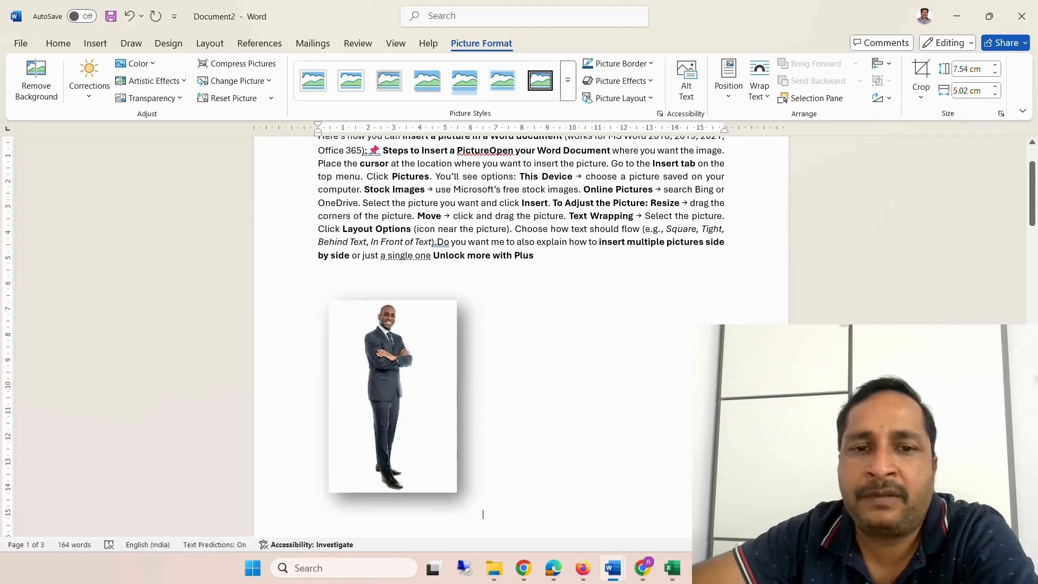
# - Place a copy of the standing suited man's picture beside the original and flip the copy horizontally so the two mirror each other
pyautogui.click(394, 380)
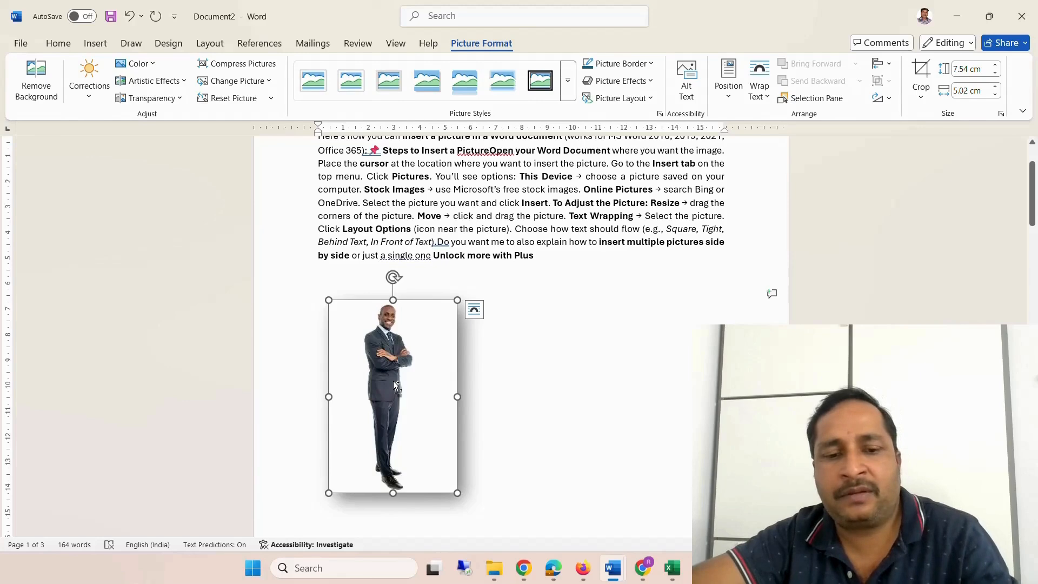
pyautogui.moveTo(396, 386); pyautogui.dragTo(553, 373)
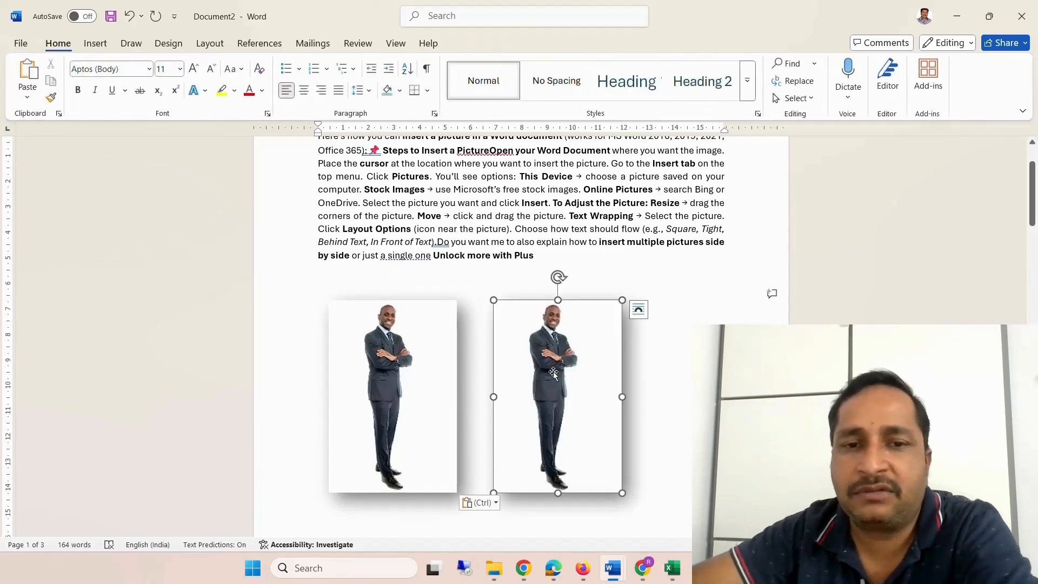
pyautogui.click(553, 373)
pyautogui.click(882, 98)
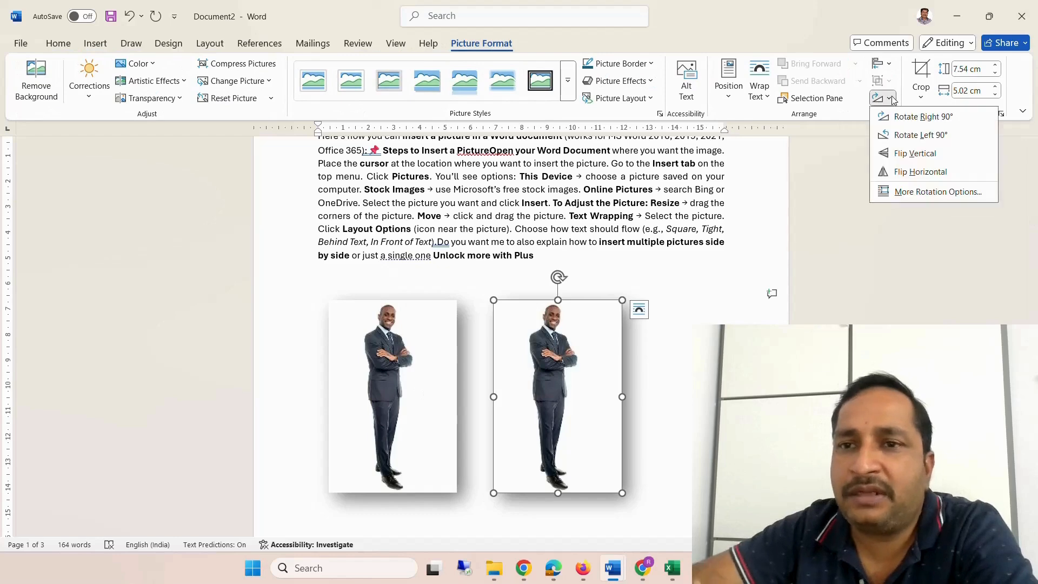
pyautogui.click(889, 172)
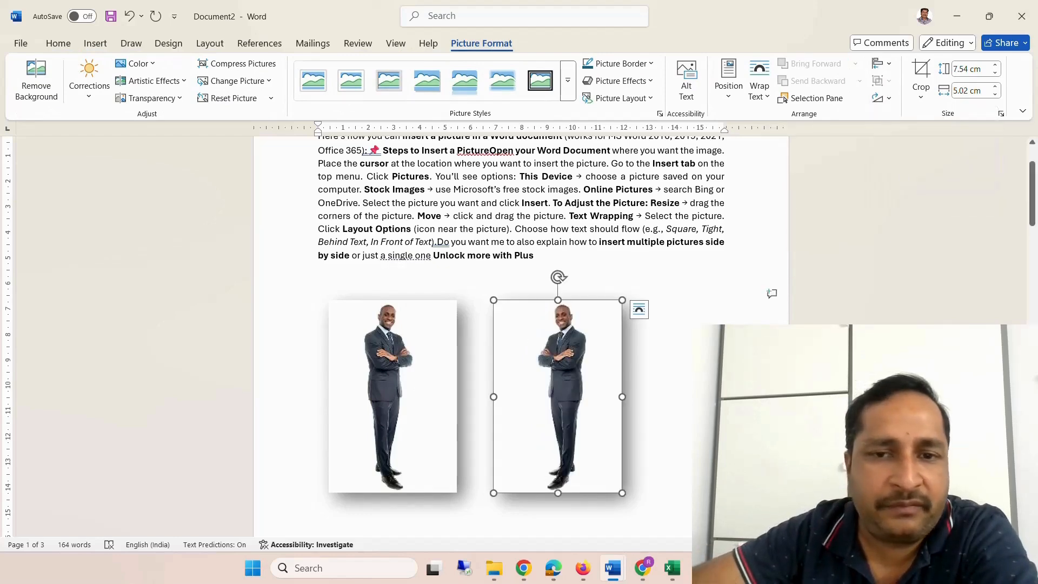
pyautogui.click(646, 514)
pyautogui.scroll(-5, 646, 403)
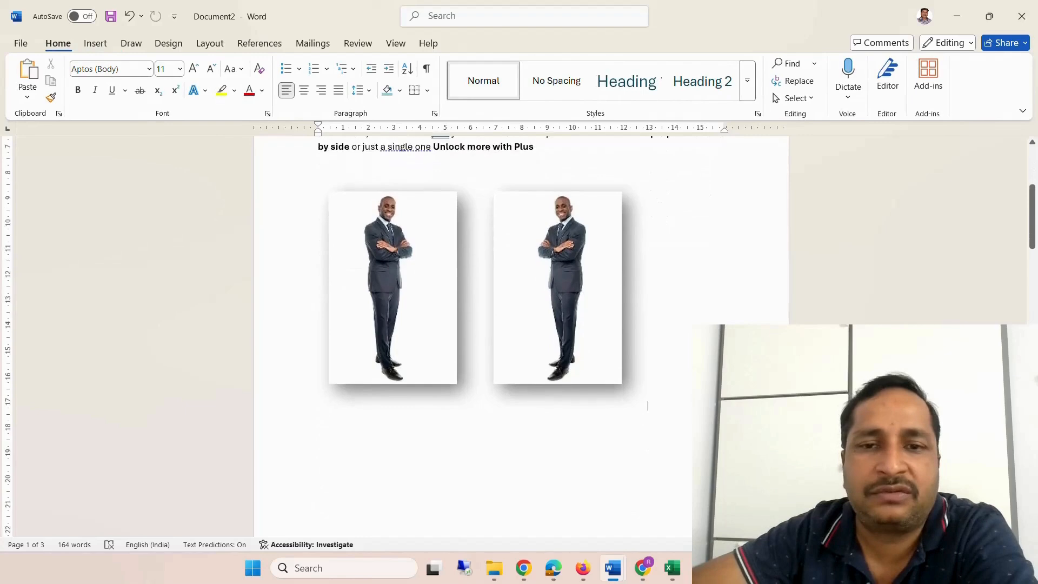
pyautogui.scroll(5, 646, 403)
pyautogui.scroll(2, 647, 378)
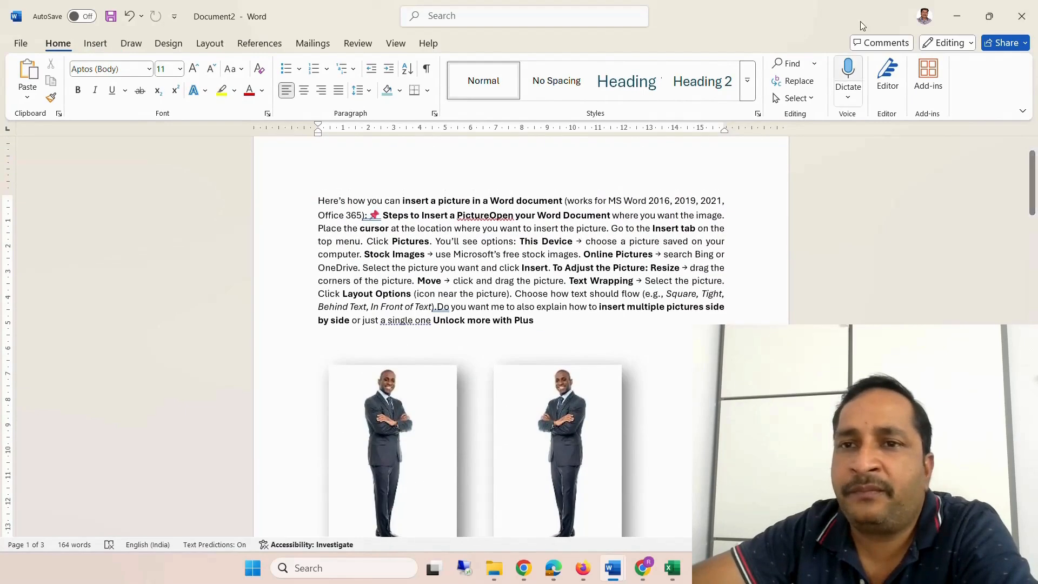
pyautogui.scroll(1, 647, 270)
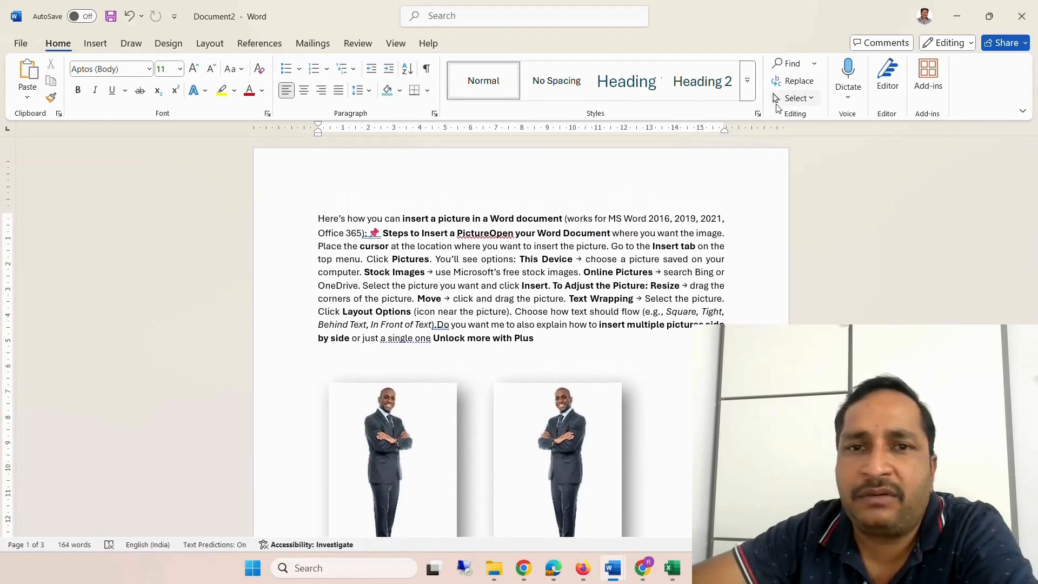
# - Review the rotation, alignment, text wrapping and position options available for the flipped copy of the standing suited man's picture
pyautogui.click(597, 485)
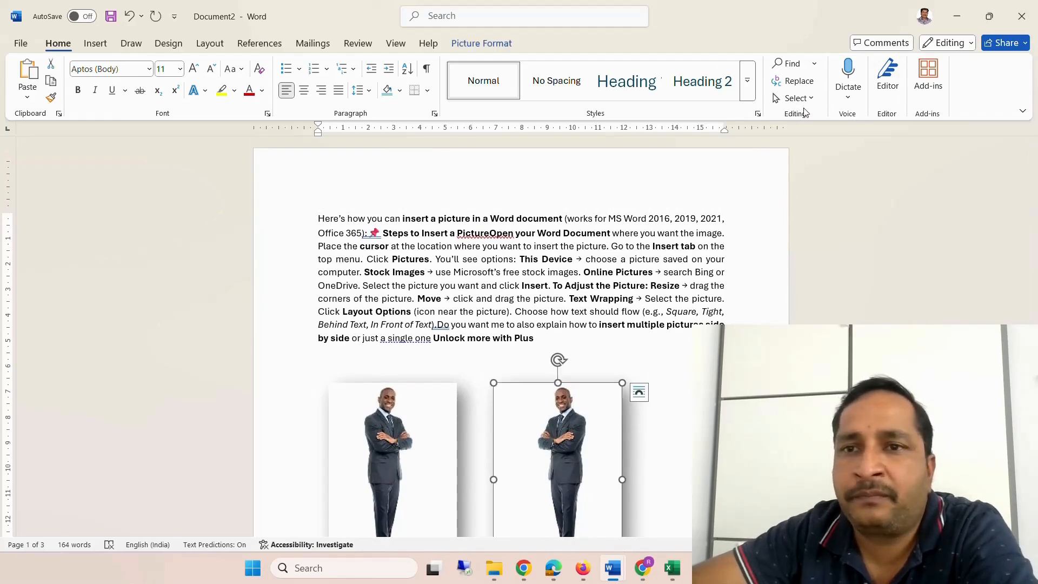
pyautogui.click(473, 44)
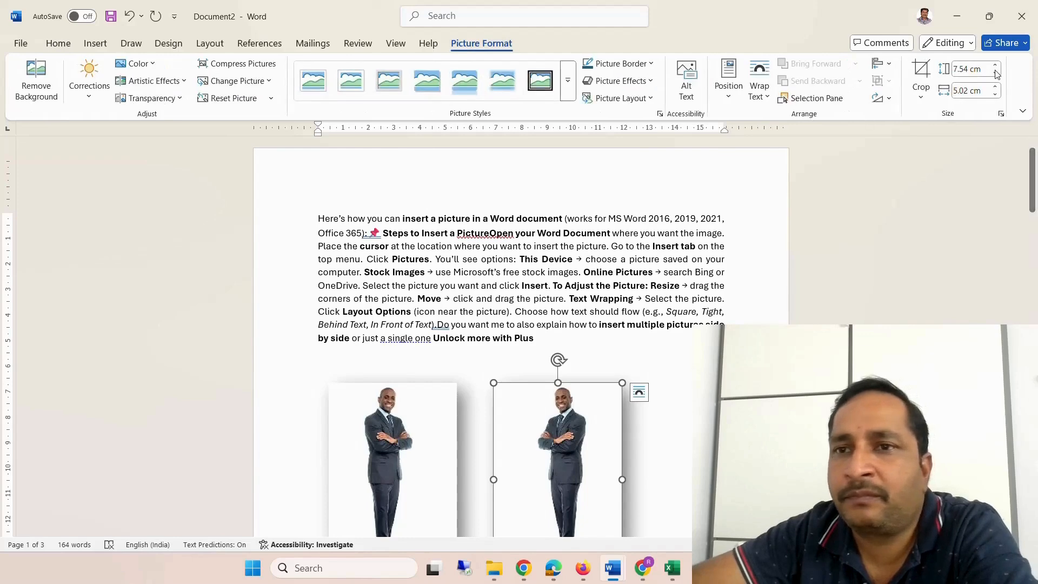
pyautogui.click(881, 98)
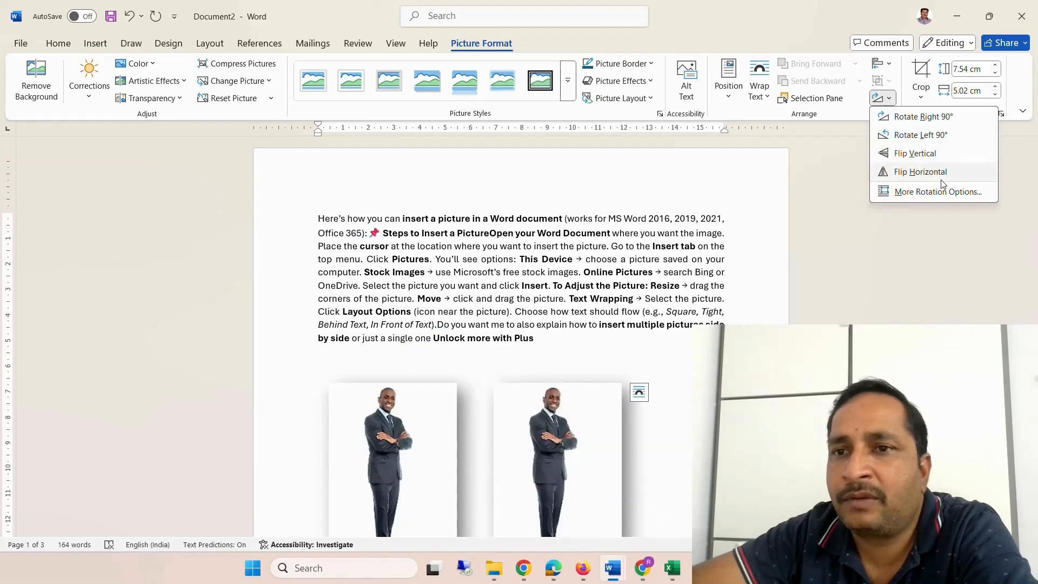
pyautogui.click(890, 65)
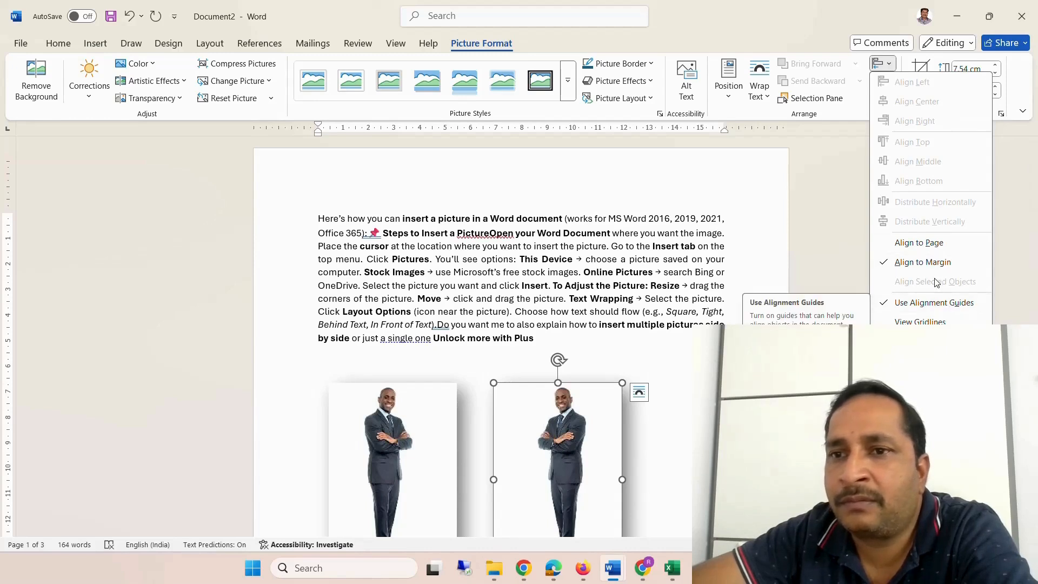
pyautogui.click(767, 98)
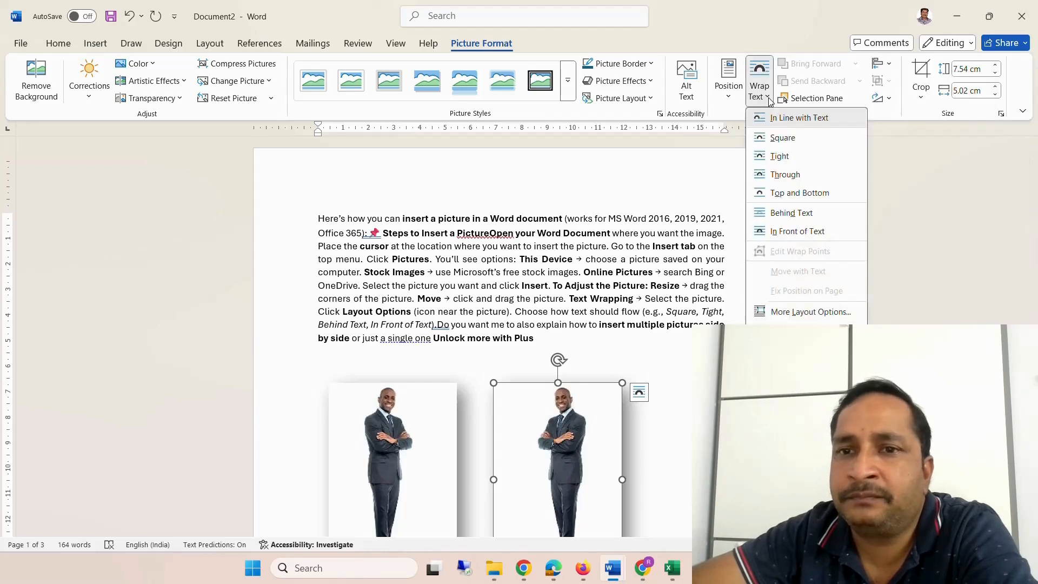
pyautogui.click(733, 102)
pyautogui.click(732, 102)
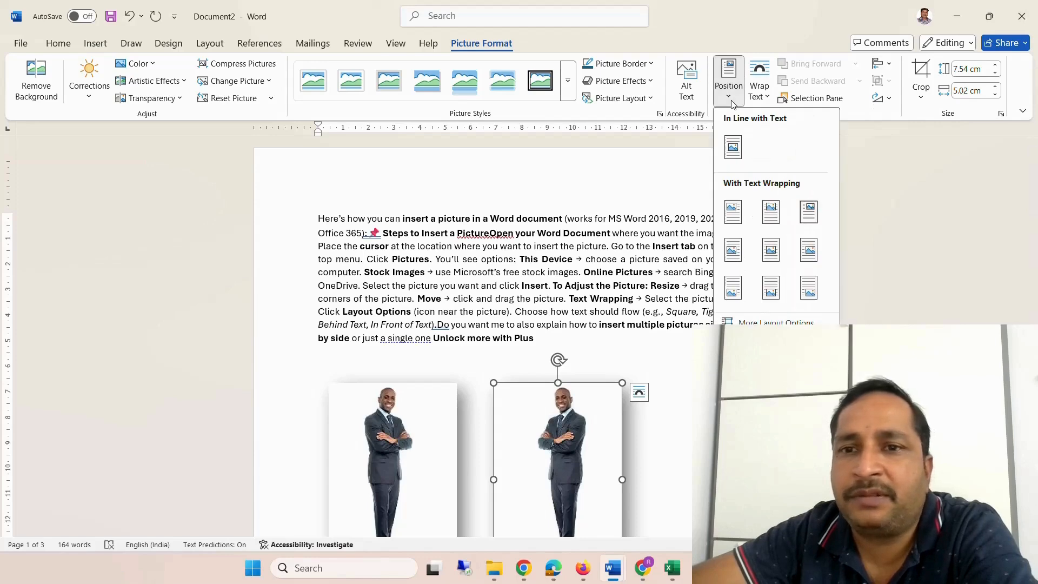